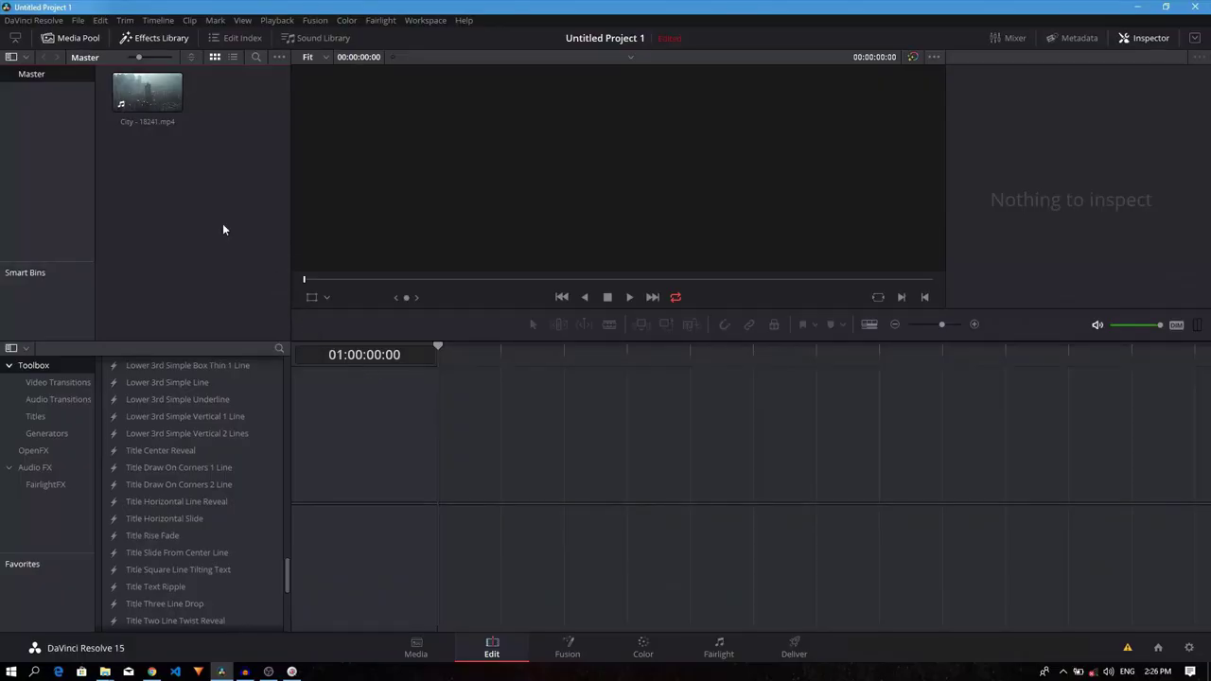
# Step: Create a Fusion Composition 1 clip with default settings in the Media Pool and select it
pyautogui.rightClick(192, 178)
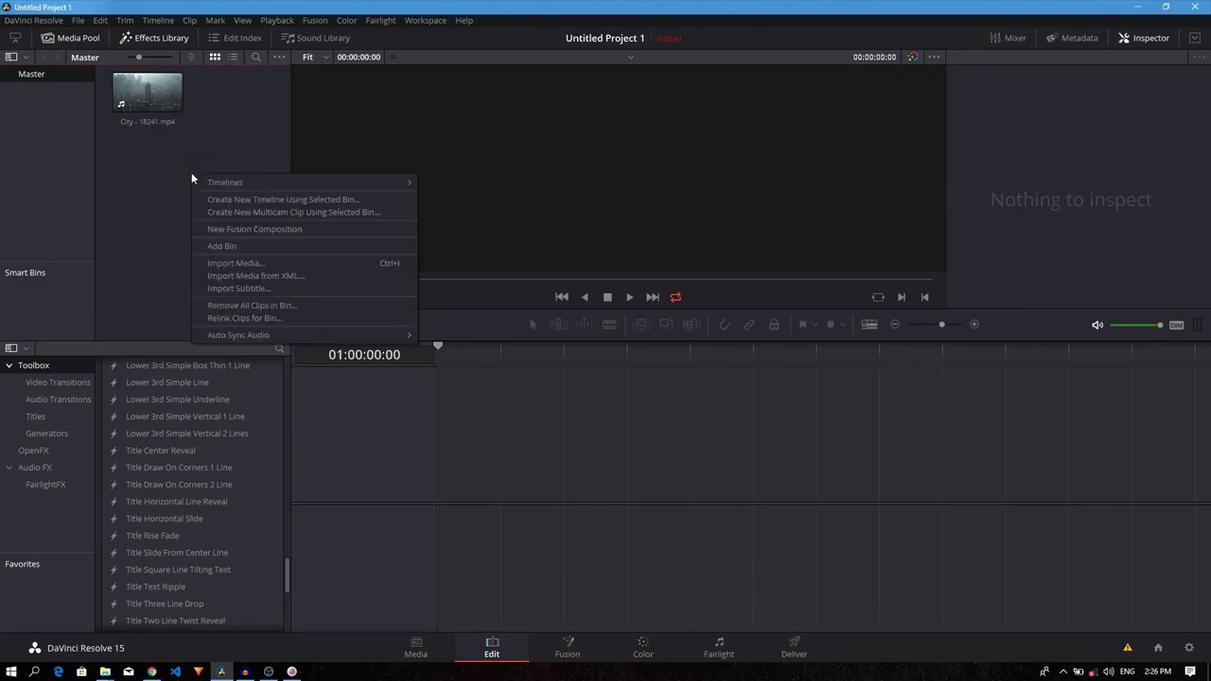
pyautogui.click(251, 229)
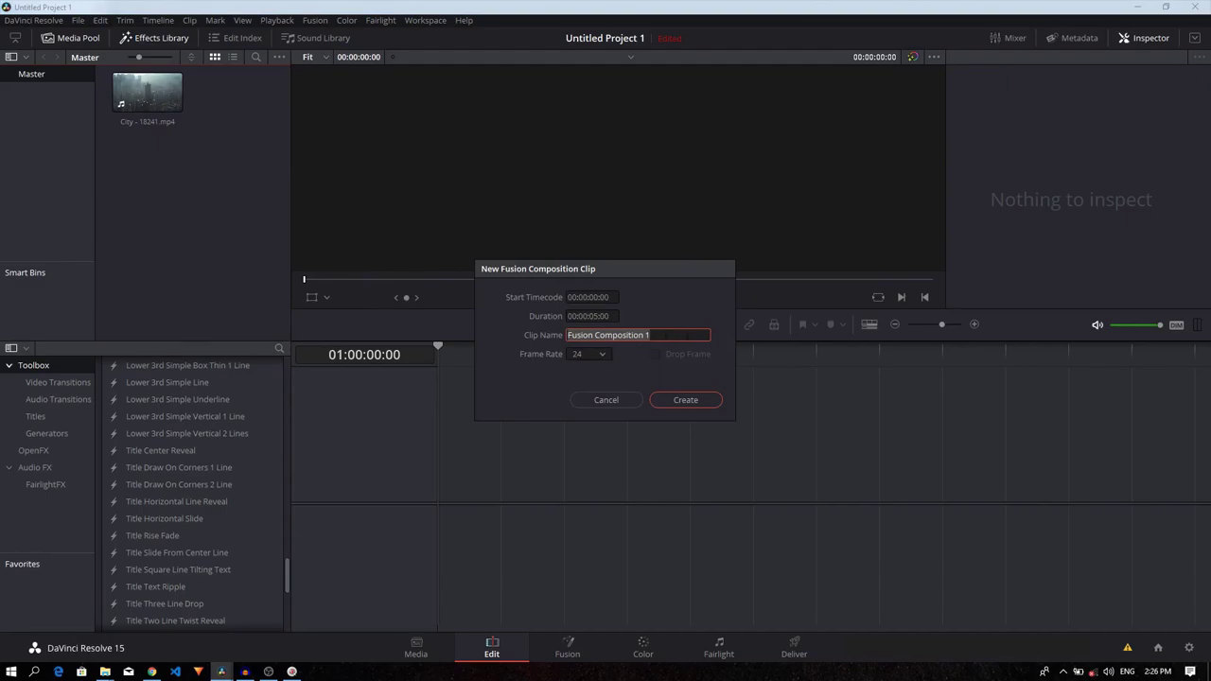
pyautogui.click(687, 402)
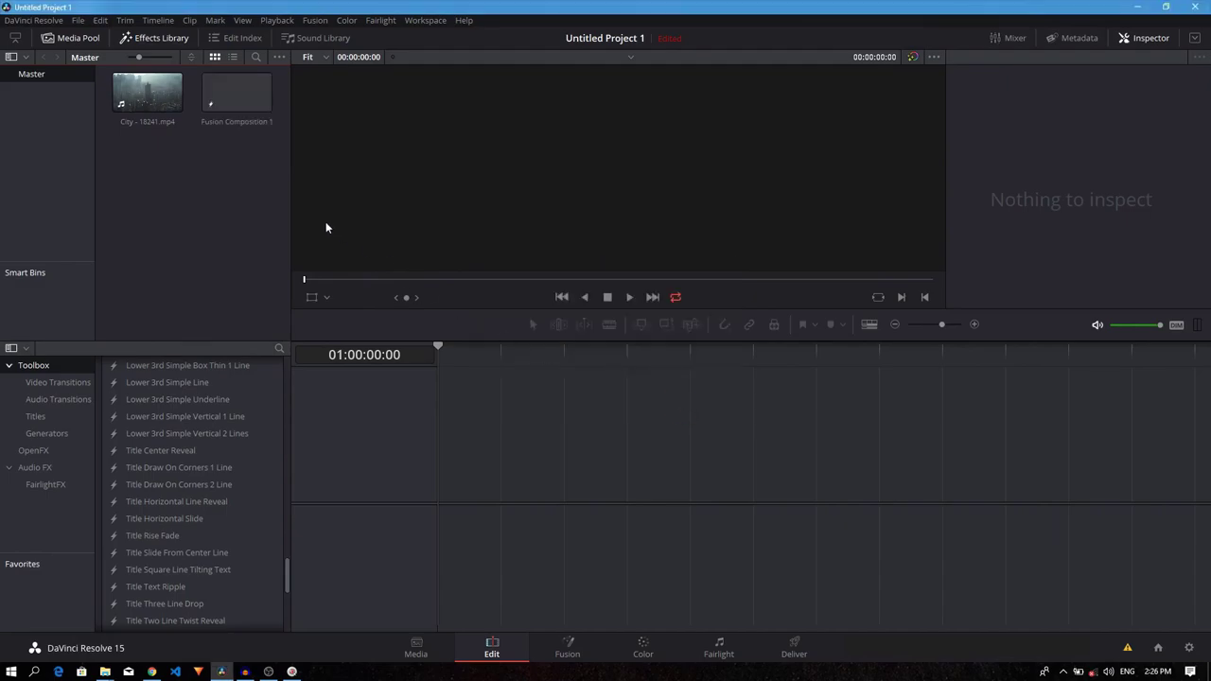
pyautogui.click(244, 102)
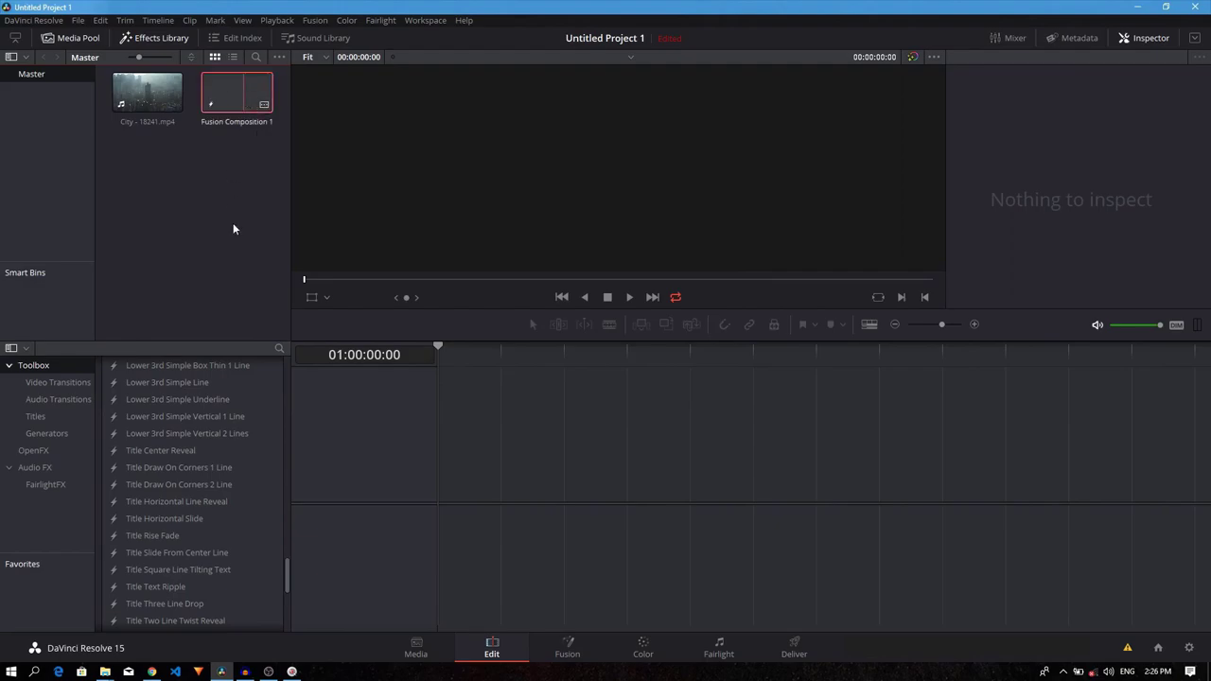
# Step: Switch to the Fusion page and move the MediaOut1 node further right
pyautogui.hotkey('shift', '5')
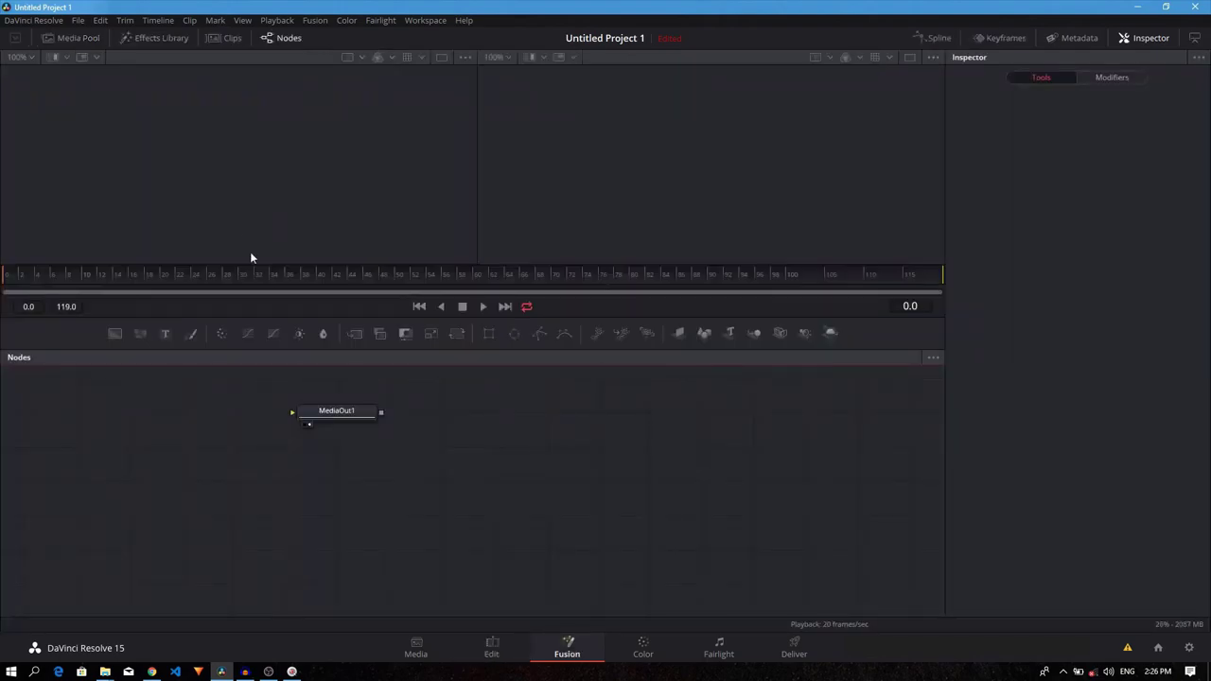
pyautogui.moveTo(334, 414); pyautogui.dragTo(523, 477)
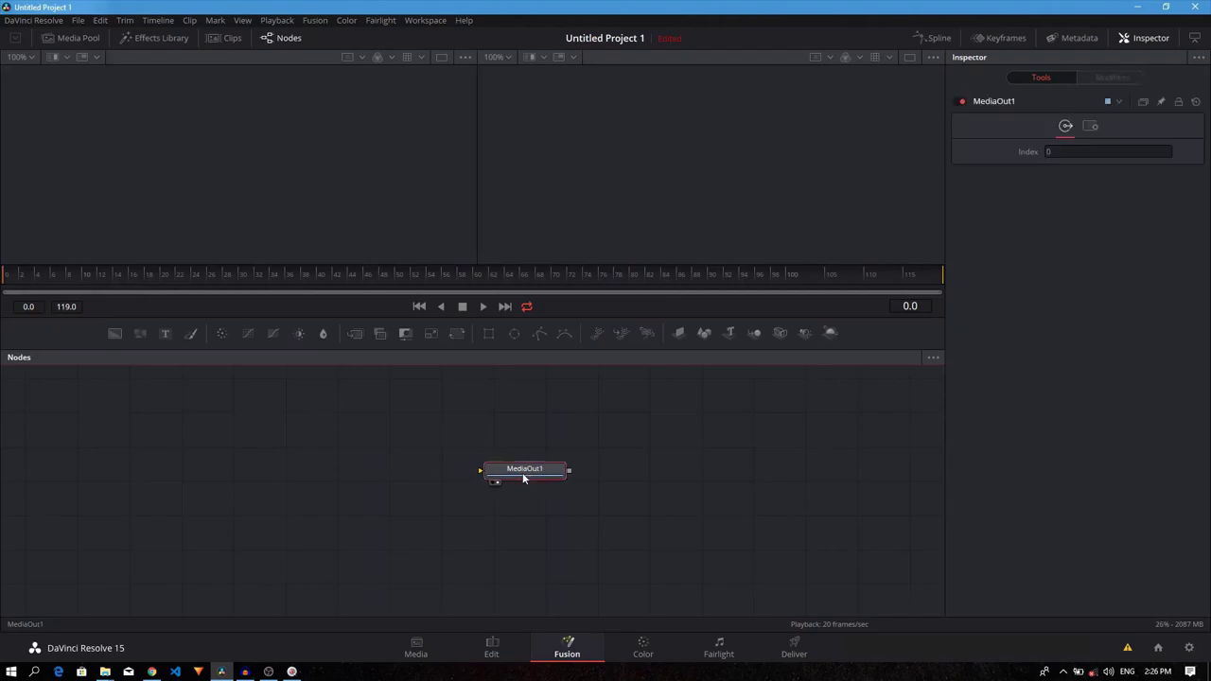
pyautogui.click(230, 448)
# Step: Add a Text+ node reading 'CINEMATIC' left of MediaOut1 and show it in the viewer
pyautogui.moveTo(165, 336); pyautogui.dragTo(271, 470)
pyautogui.click(1100, 232)
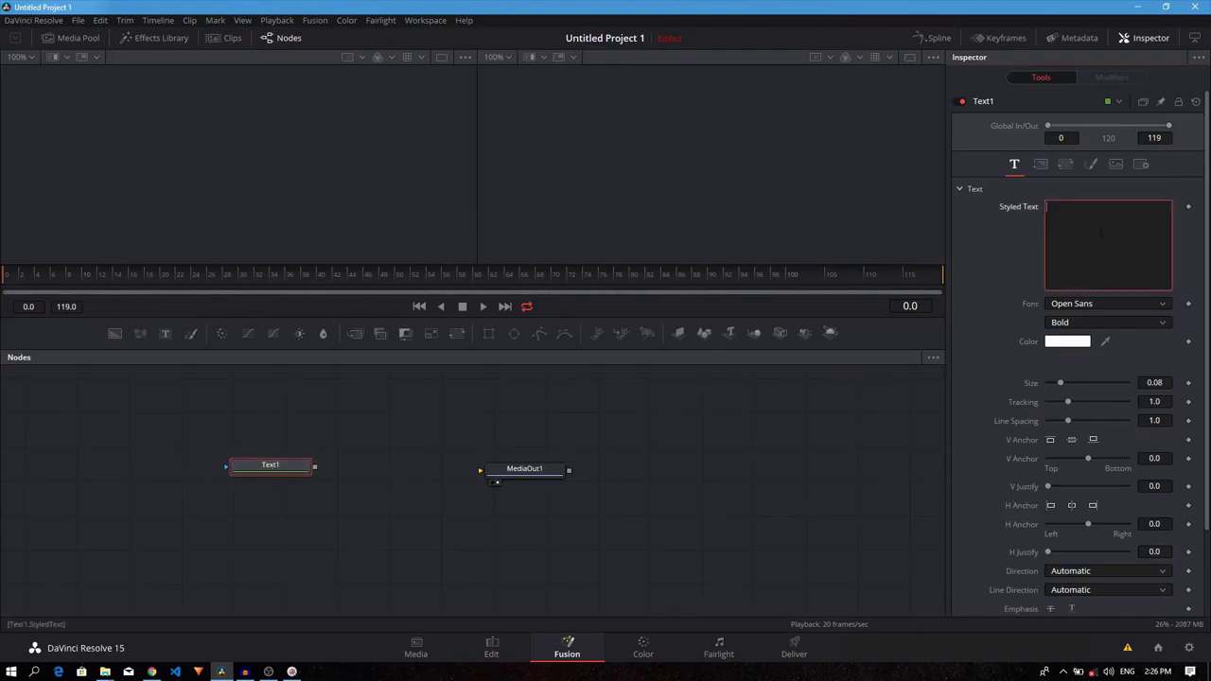
pyautogui.write('CINEMATIC')
pyautogui.click(279, 468)
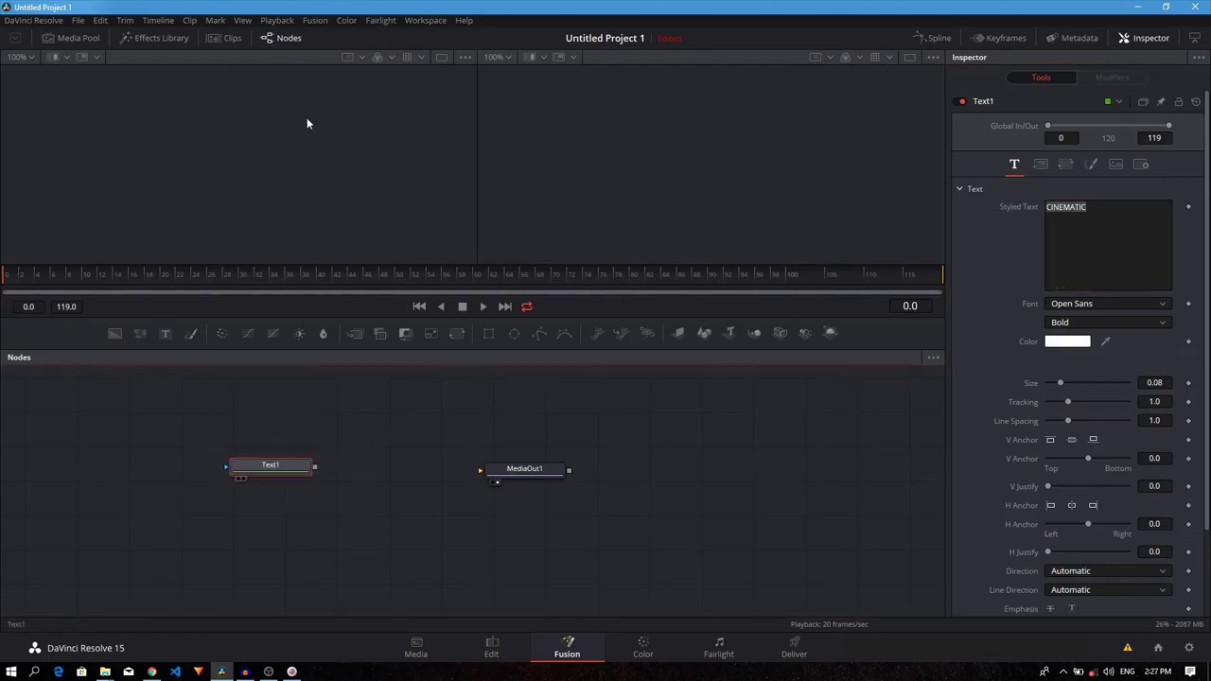
pyautogui.press('1')
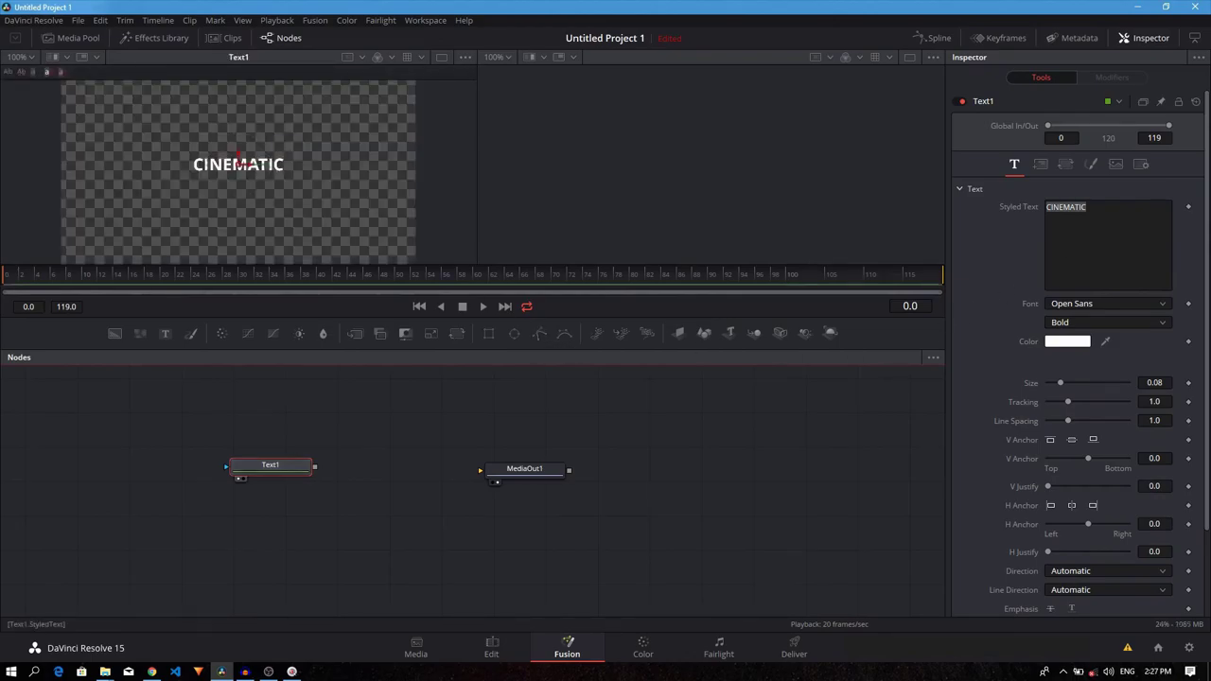
# Step: Change the CINEMATIC font style to Open Sans Light and widen tracking to 1.291
pyautogui.click(1080, 322)
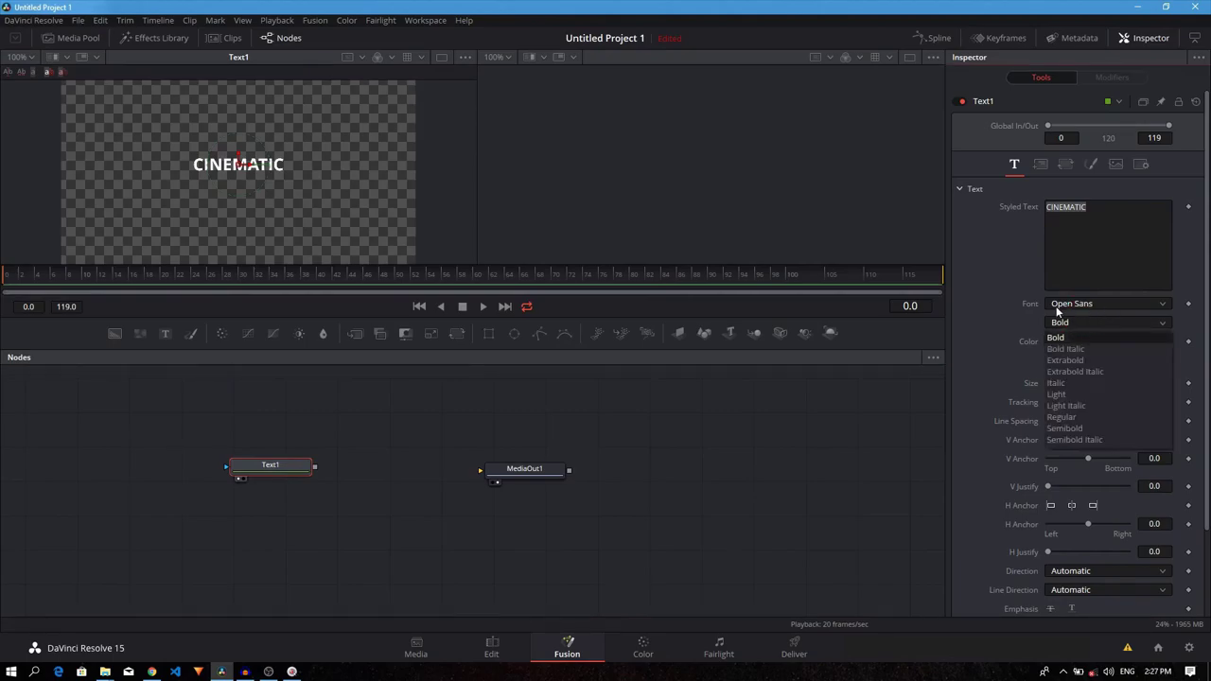
pyautogui.click(1067, 395)
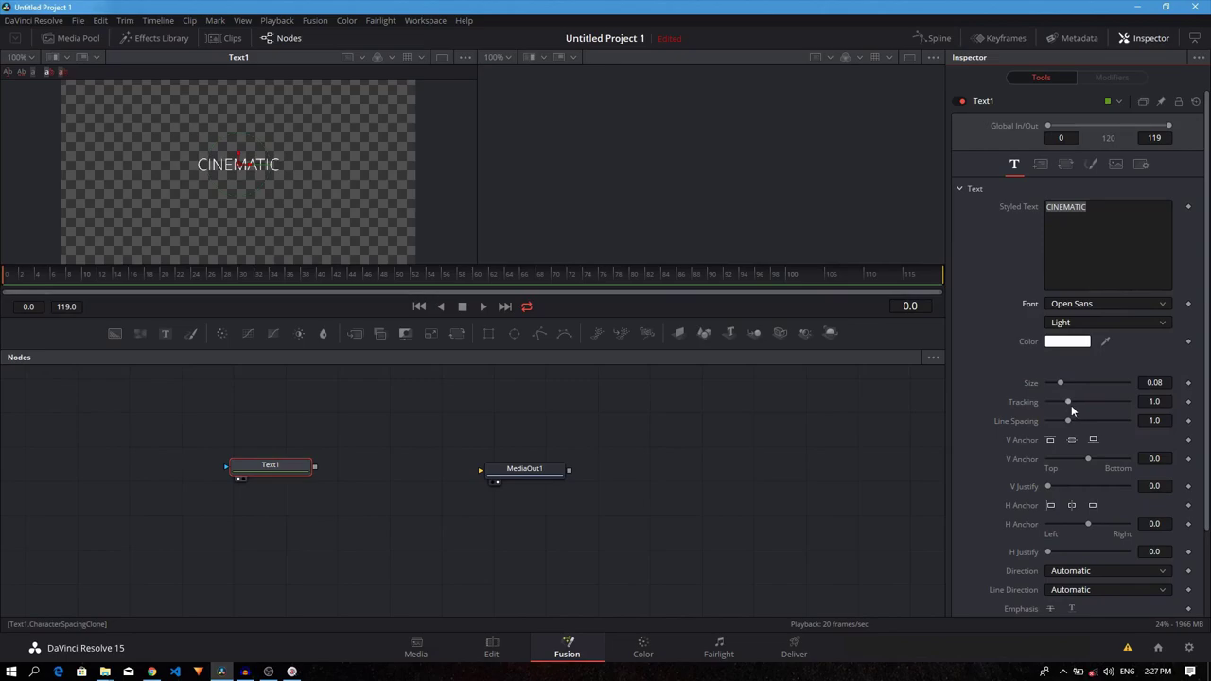
pyautogui.moveTo(1068, 401); pyautogui.dragTo(1075, 405)
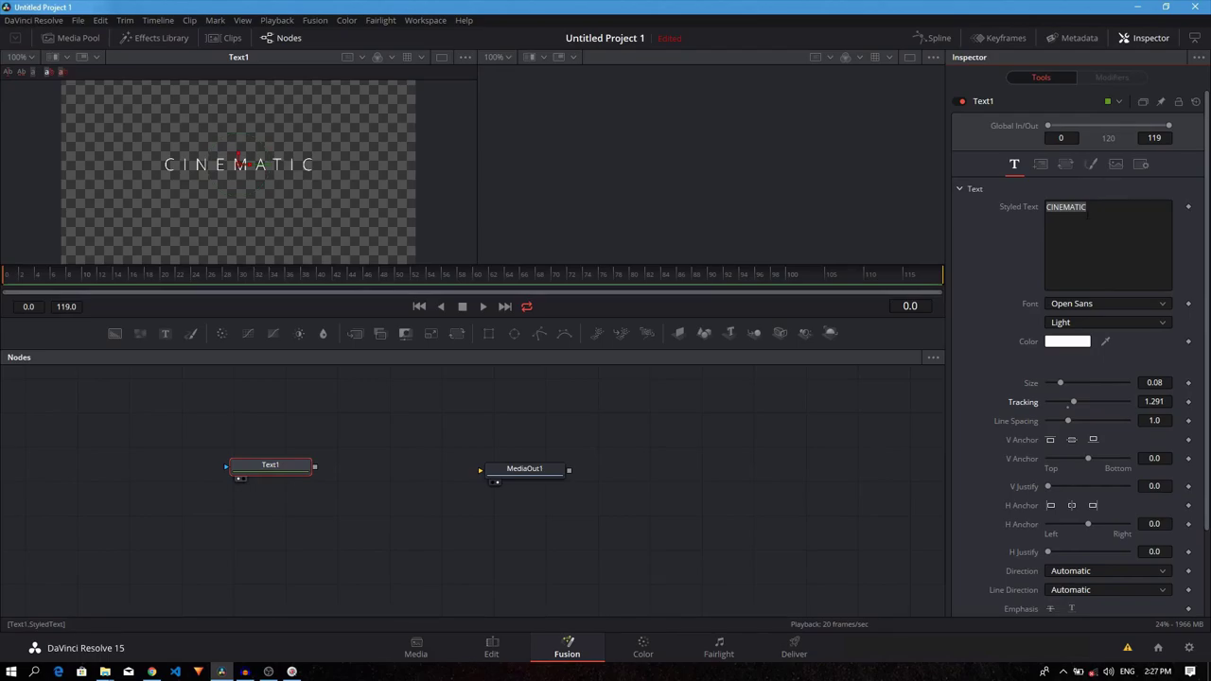
# Step: Add a Follower modifier to the Styled Text and set its character delay to 2.0
pyautogui.rightClick(1086, 215)
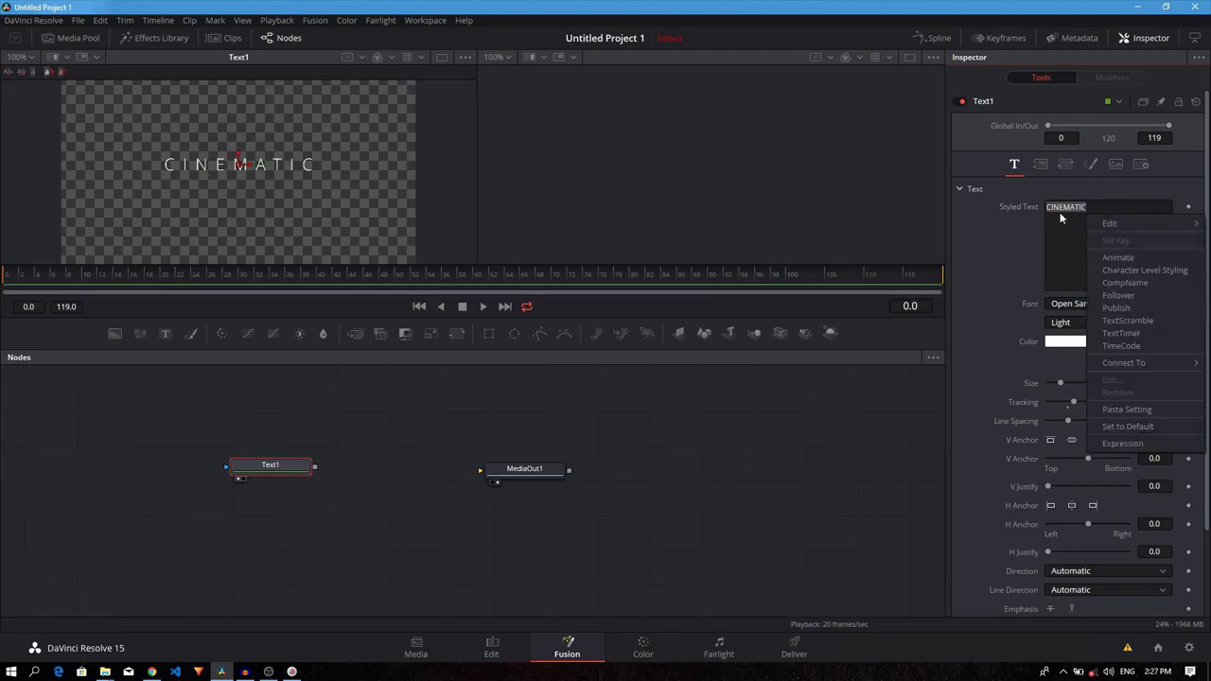
pyautogui.click(1118, 295)
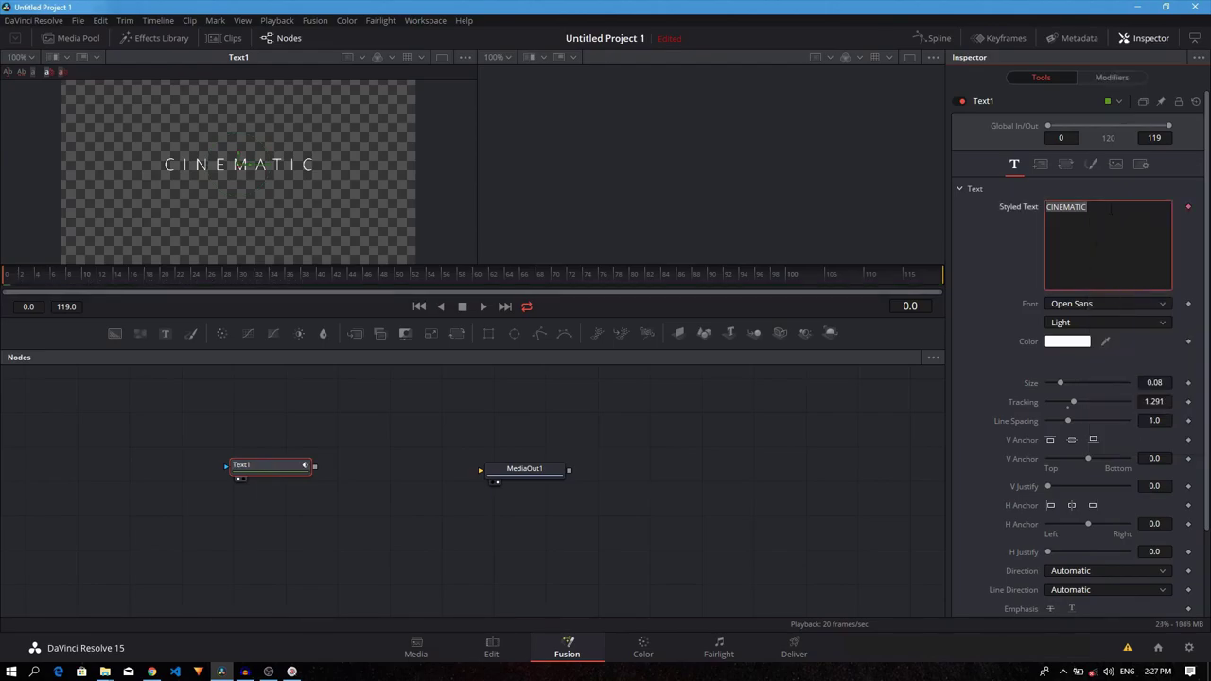
pyautogui.click(1110, 80)
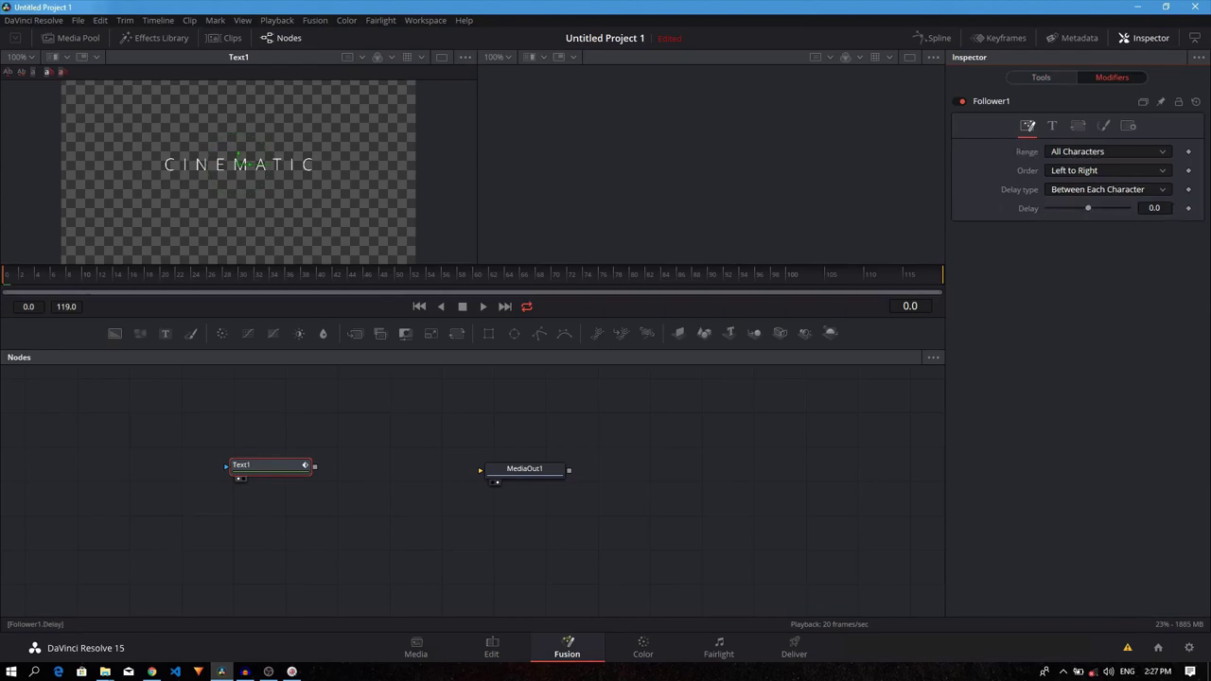
pyautogui.moveTo(1087, 208); pyautogui.dragTo(1103, 208)
pyautogui.click(1154, 207)
pyautogui.write('9.84')
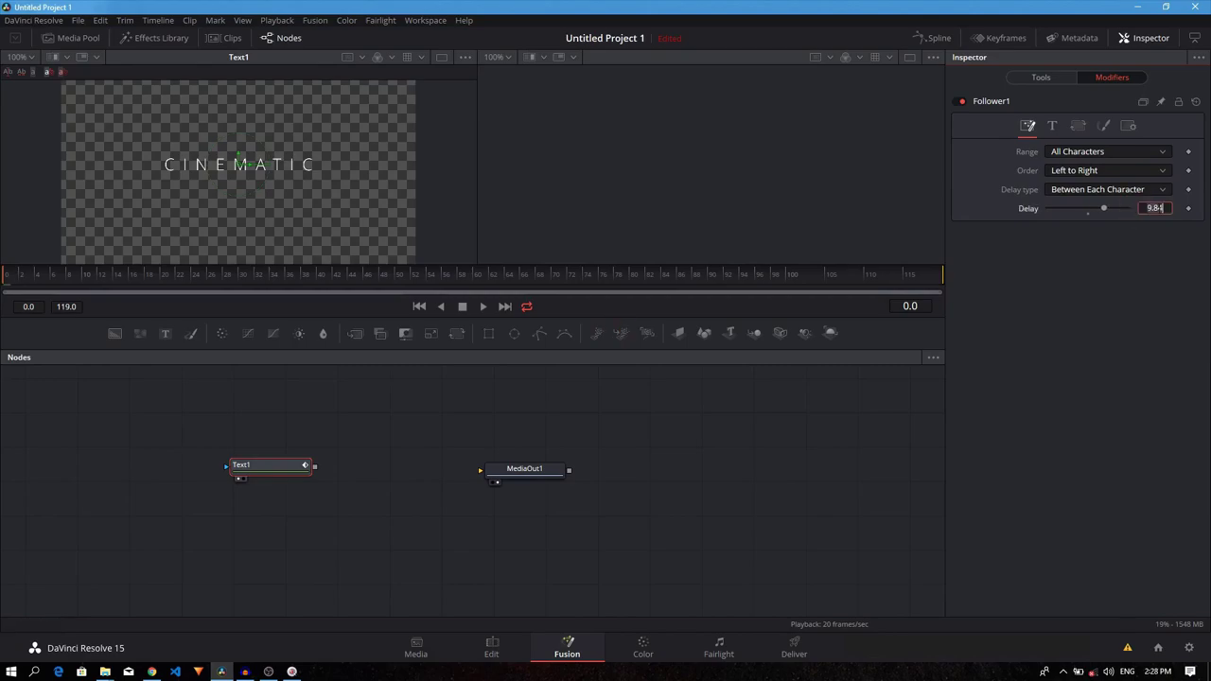
pyautogui.write('2')
pyautogui.press('Return')
# Step: Set the Follower's character order to Random But One by One
pyautogui.click(1076, 172)
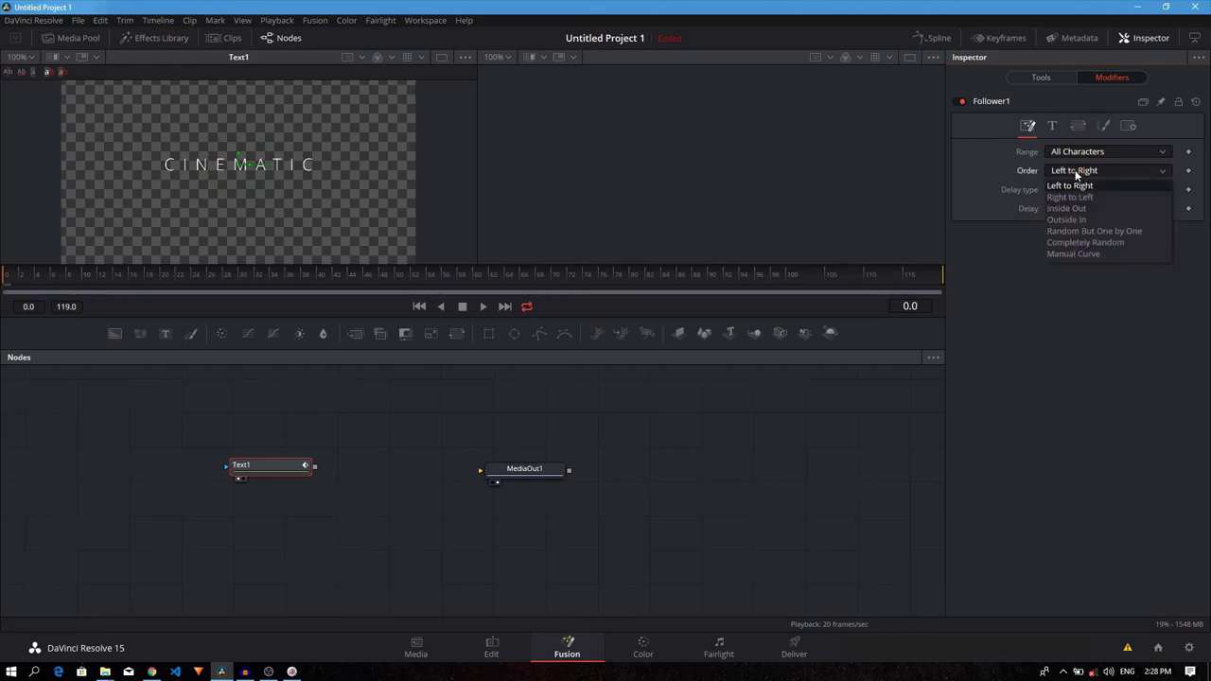
pyautogui.click(1075, 174)
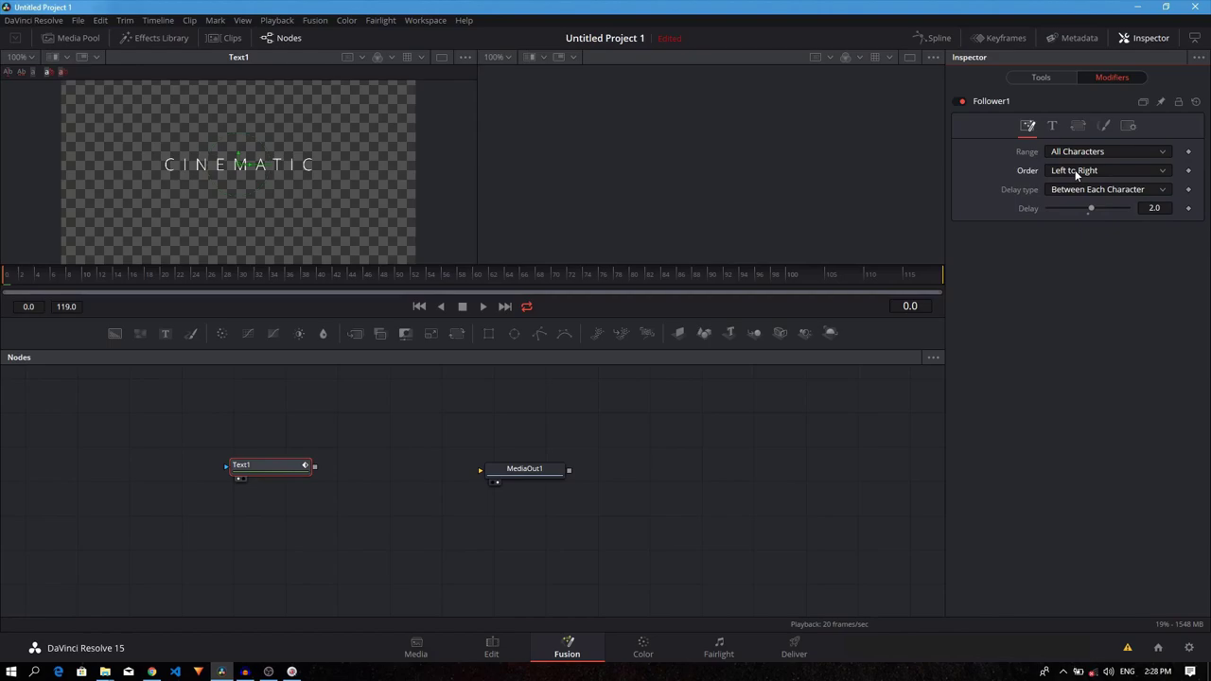
pyautogui.click(1075, 171)
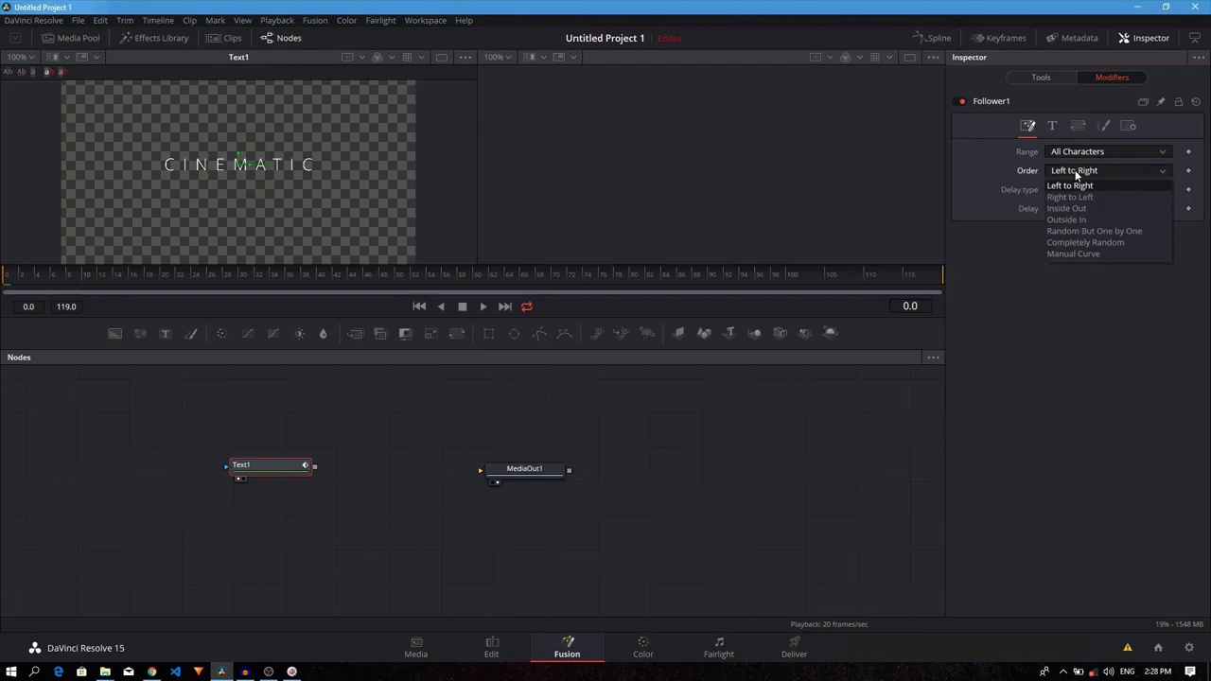
pyautogui.click(1058, 233)
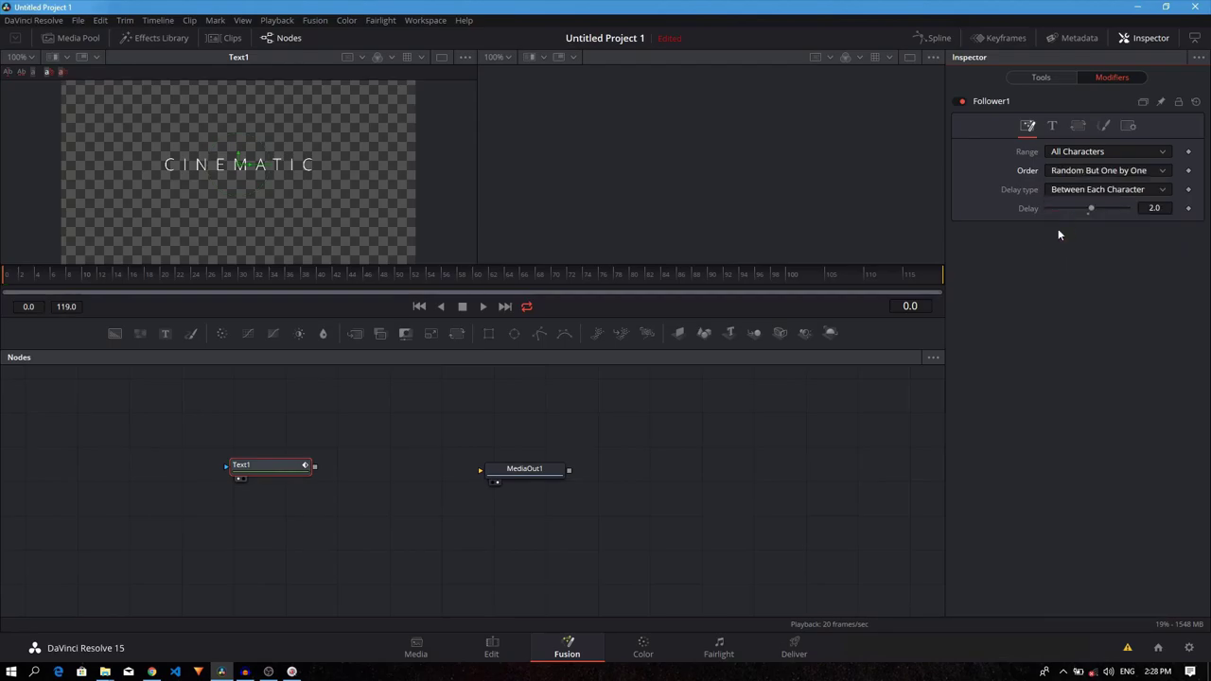
# Step: Expand Follower1's Softness section, showing Softness X and Y at 0.0, and scrub slightly forward
pyautogui.click(1103, 125)
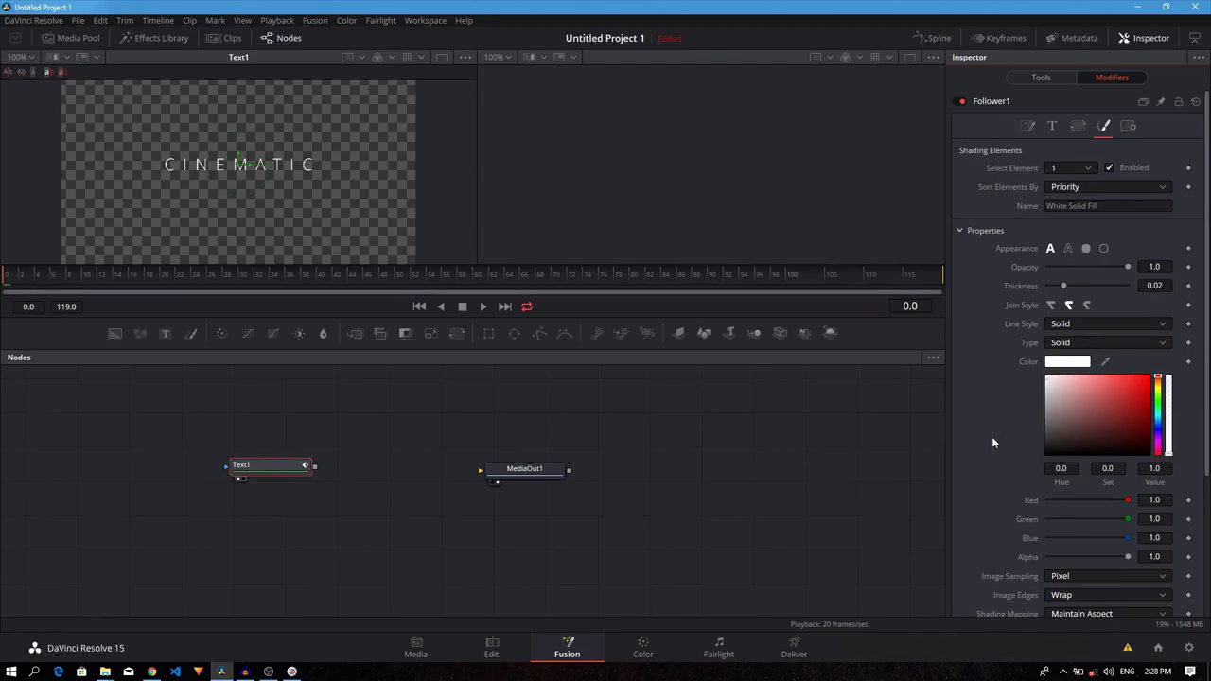
pyautogui.scroll(-4, 985, 379)
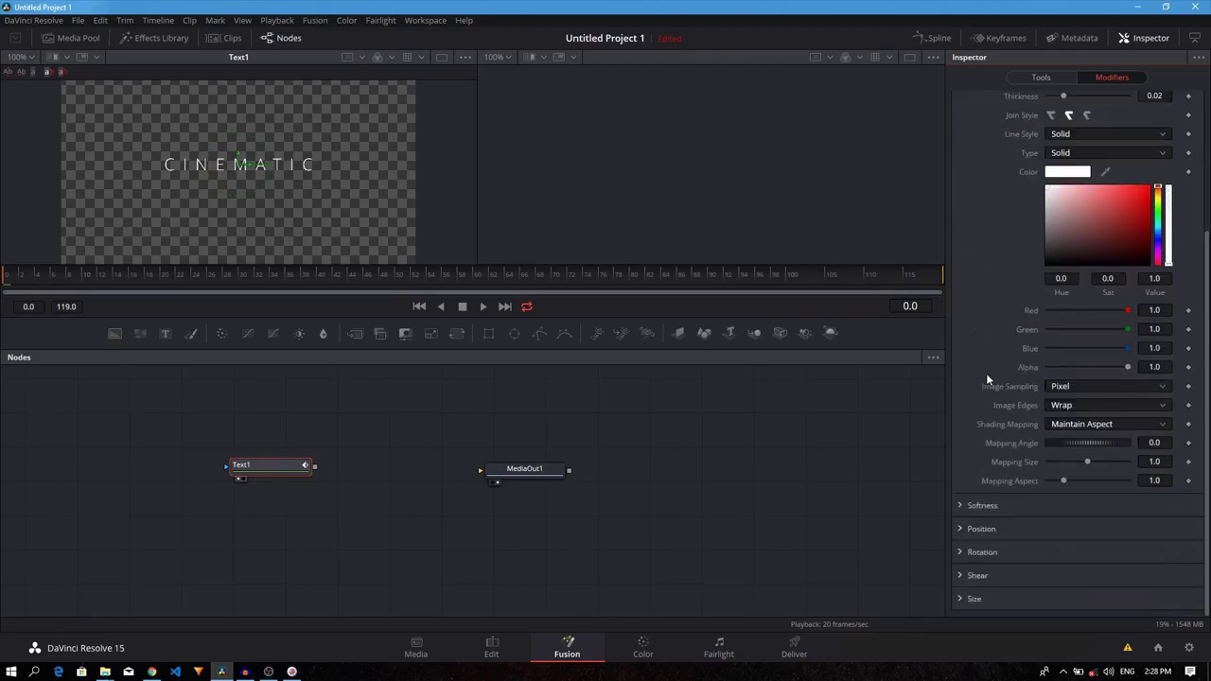
pyautogui.click(960, 506)
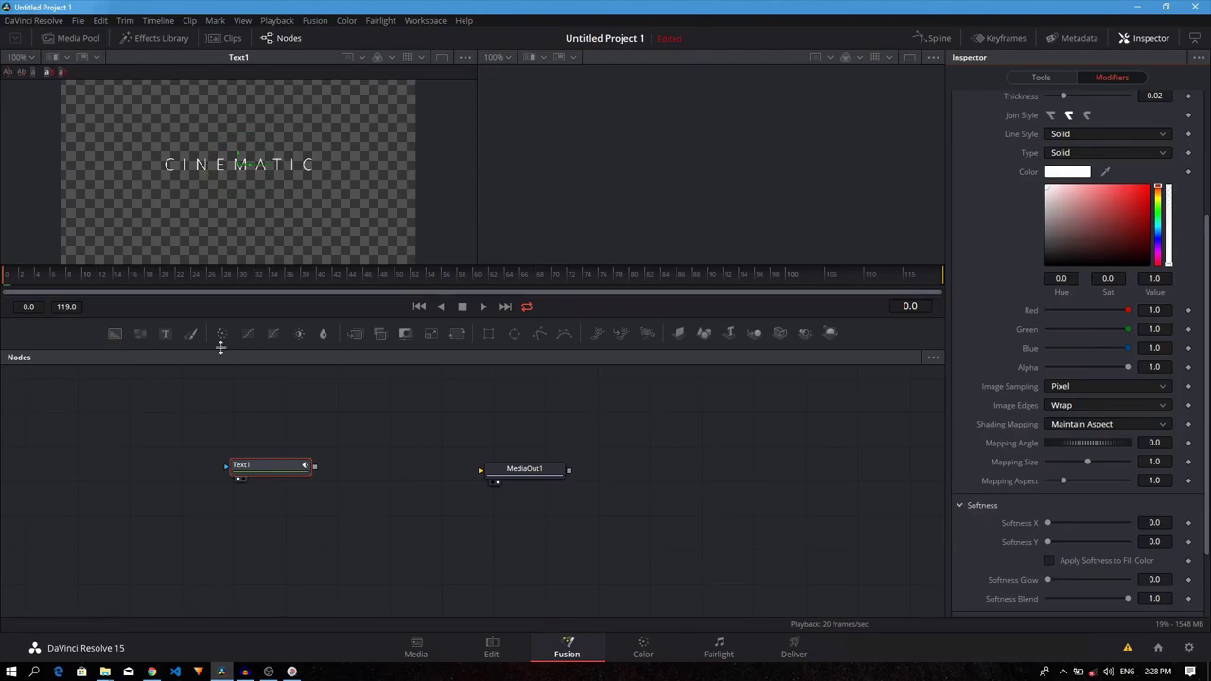
pyautogui.moveTo(27, 278); pyautogui.dragTo(4, 279)
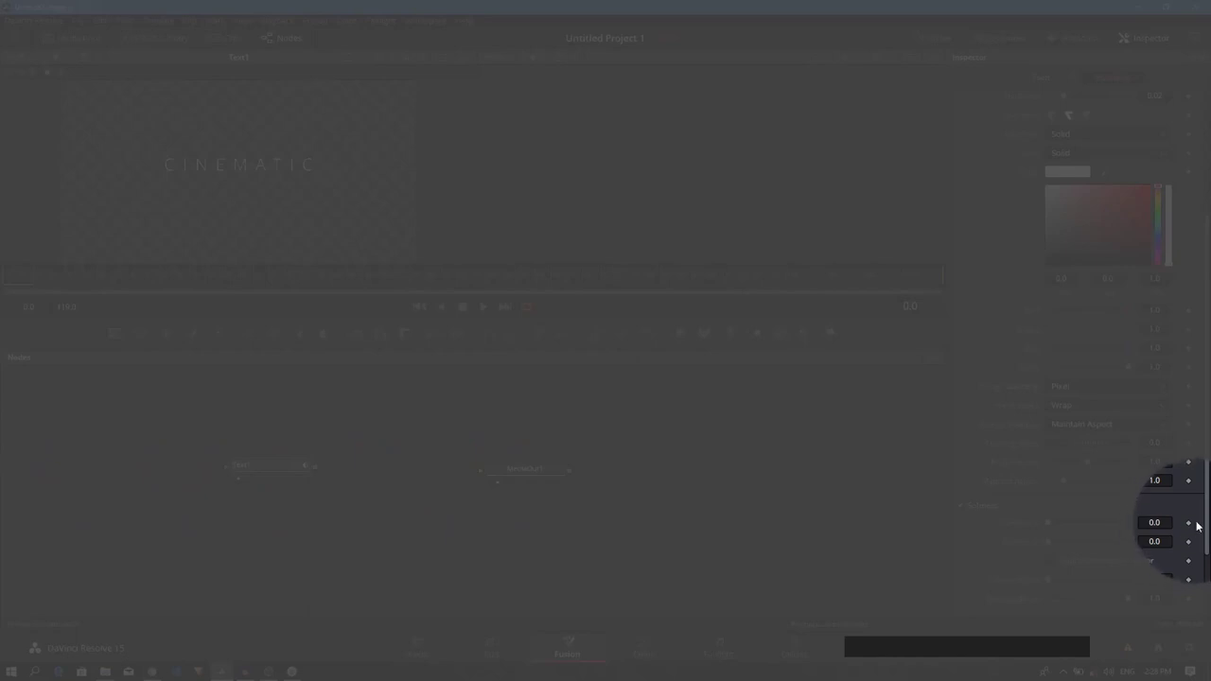
# Step: Keyframe Softness X and Softness Y at 20 on frame 0
pyautogui.click(1189, 523)
pyautogui.click(1189, 523)
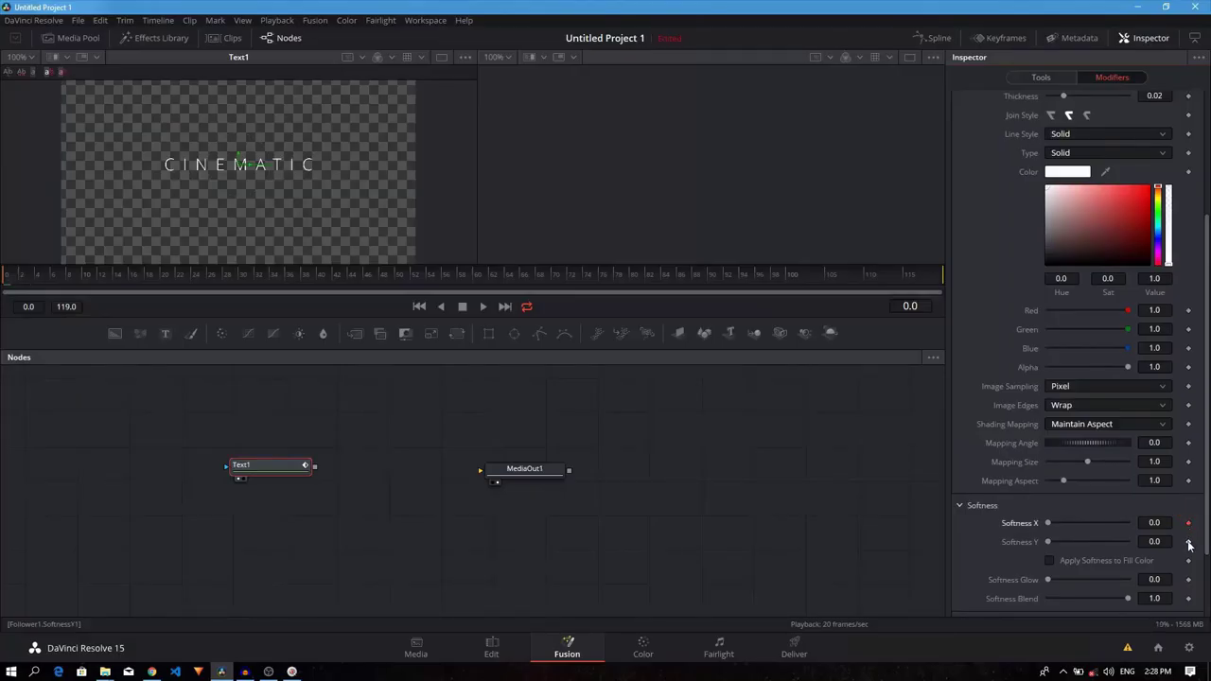
pyautogui.click(1189, 542)
pyautogui.moveTo(1048, 523); pyautogui.dragTo(1137, 526)
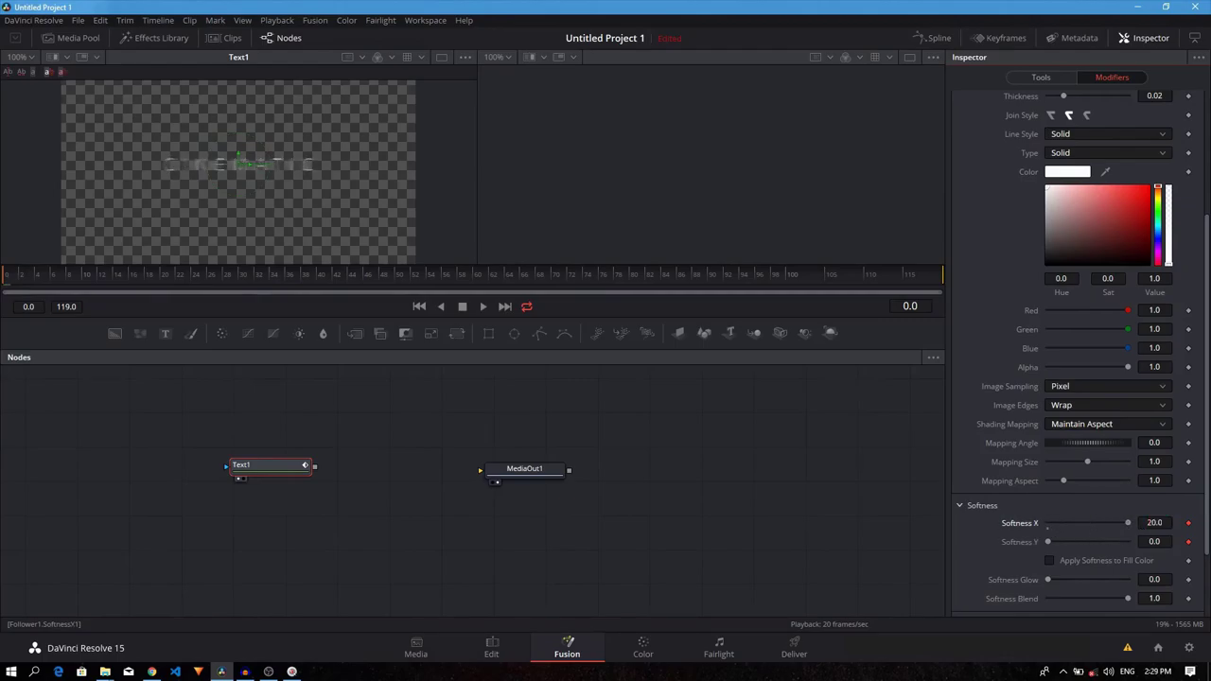
pyautogui.moveTo(1046, 541); pyautogui.dragTo(1129, 544)
# Step: At frame 30, set Softness X and Softness Y back to 0
pyautogui.moveTo(237, 283); pyautogui.dragTo(242, 284)
pyautogui.moveTo(1130, 525); pyautogui.dragTo(995, 526)
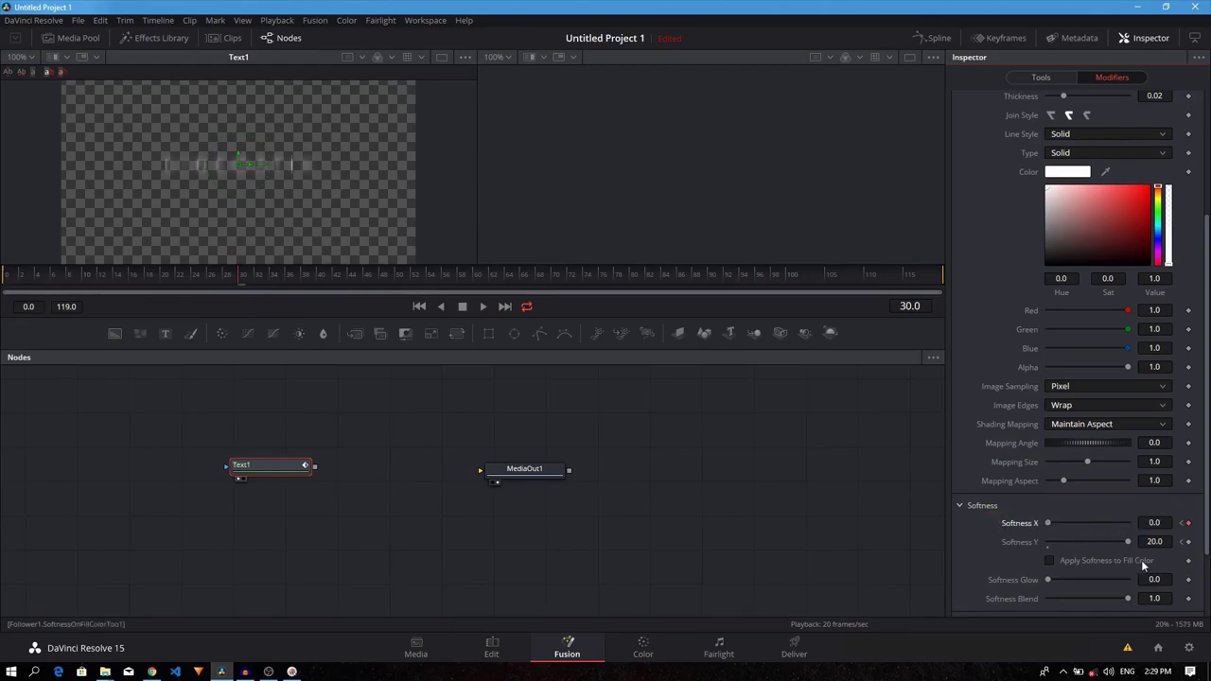
pyautogui.moveTo(1126, 539); pyautogui.dragTo(1005, 544)
# Step: Play the blur-in from the start, then connect Text1's output to MediaOut1
pyautogui.click(14, 284)
pyautogui.press('space')
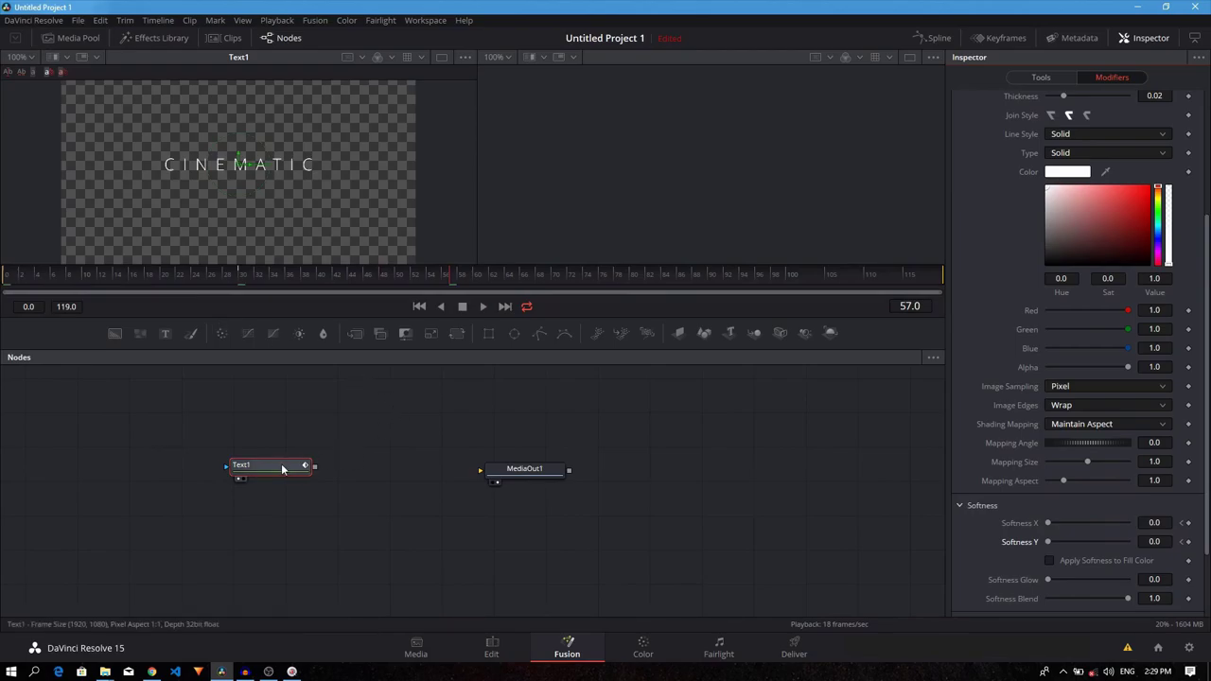
pyautogui.moveTo(281, 464); pyautogui.dragTo(295, 473)
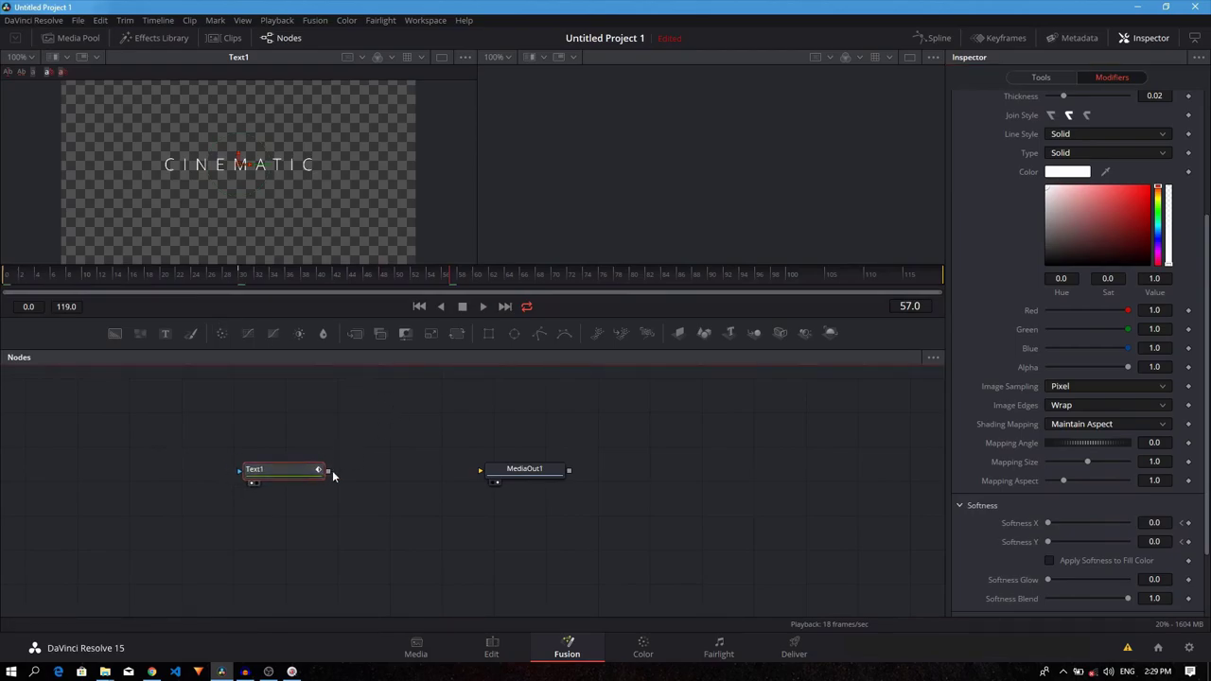
pyautogui.moveTo(327, 473); pyautogui.dragTo(525, 469)
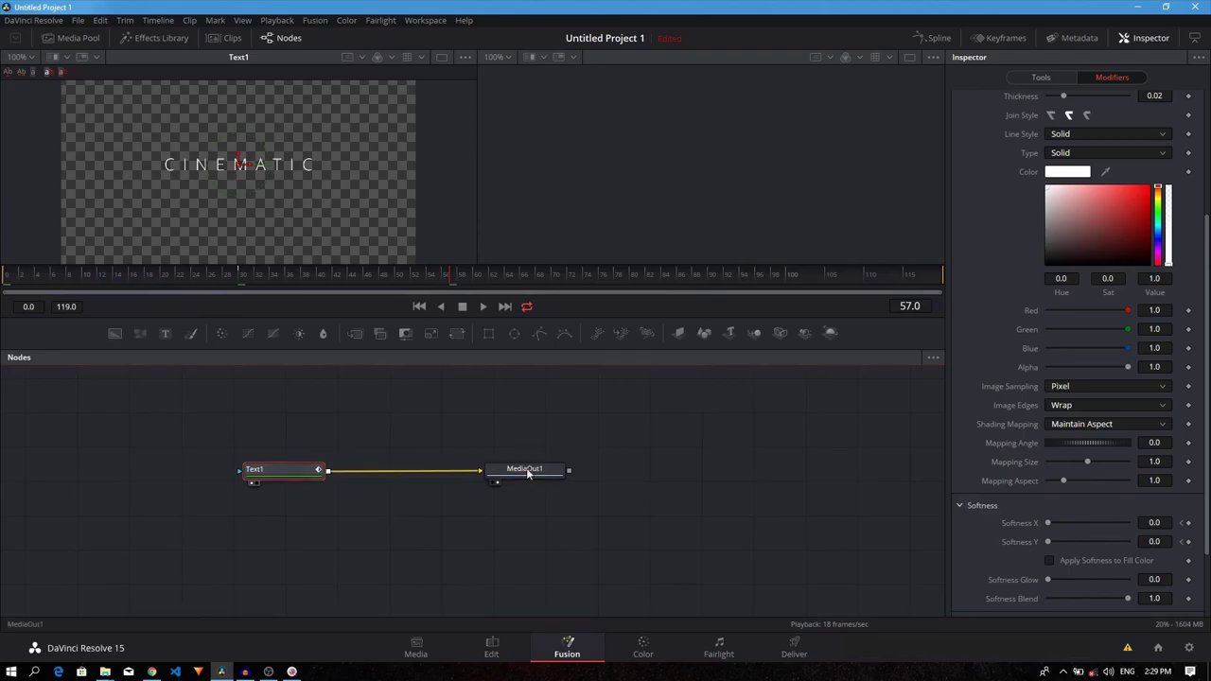
# Step: On the Edit page, place City - 18241.mp4 on V1, Fusion Composition 1 on V2, and trim City to match
pyautogui.click(492, 651)
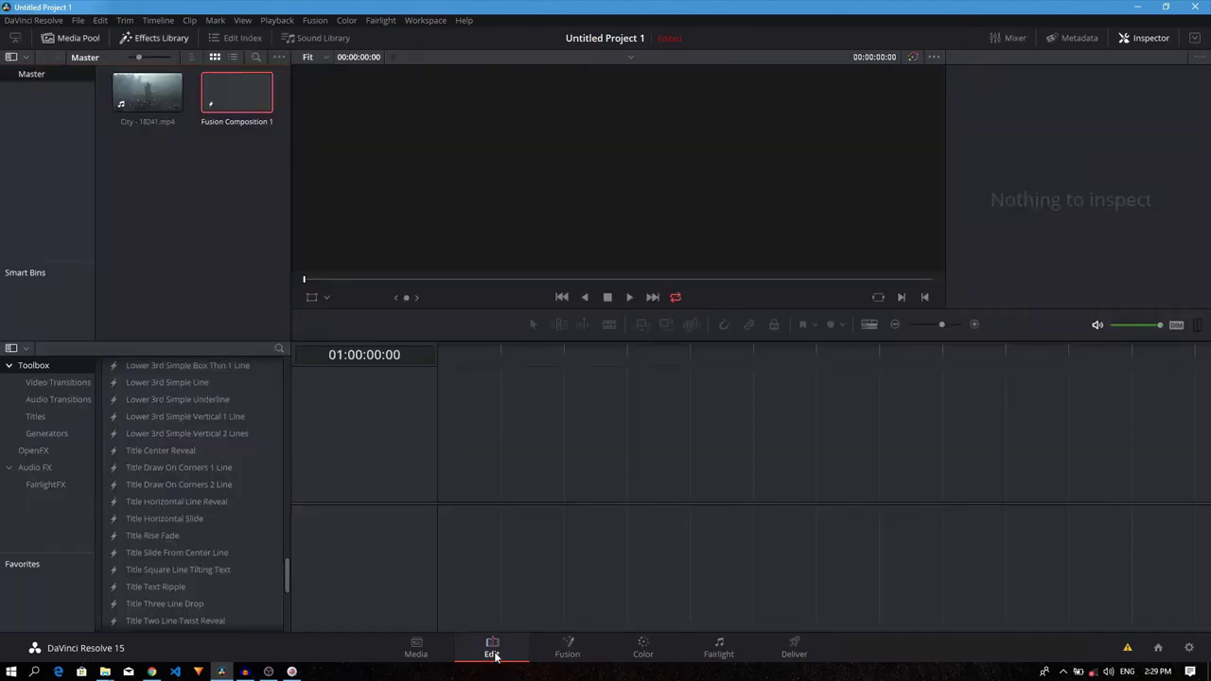
pyautogui.moveTo(211, 170); pyautogui.dragTo(438, 502)
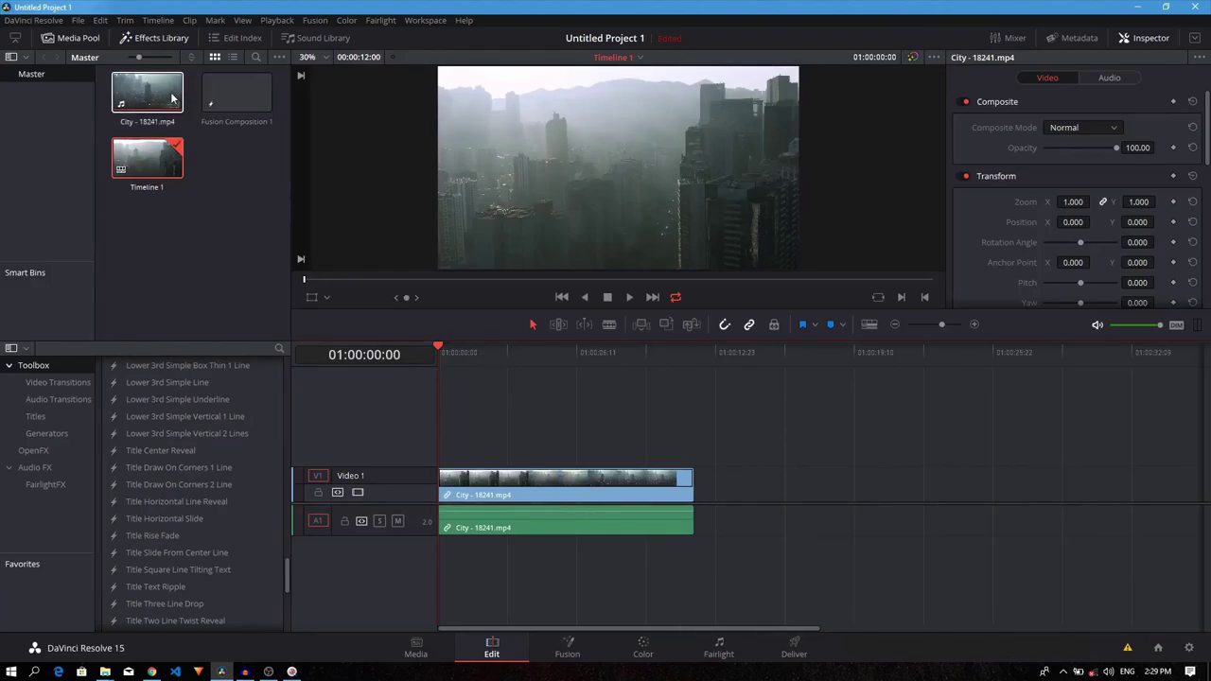
pyautogui.moveTo(227, 95); pyautogui.dragTo(430, 433)
pyautogui.click(506, 350)
pyautogui.moveTo(506, 350); pyautogui.dragTo(508, 353)
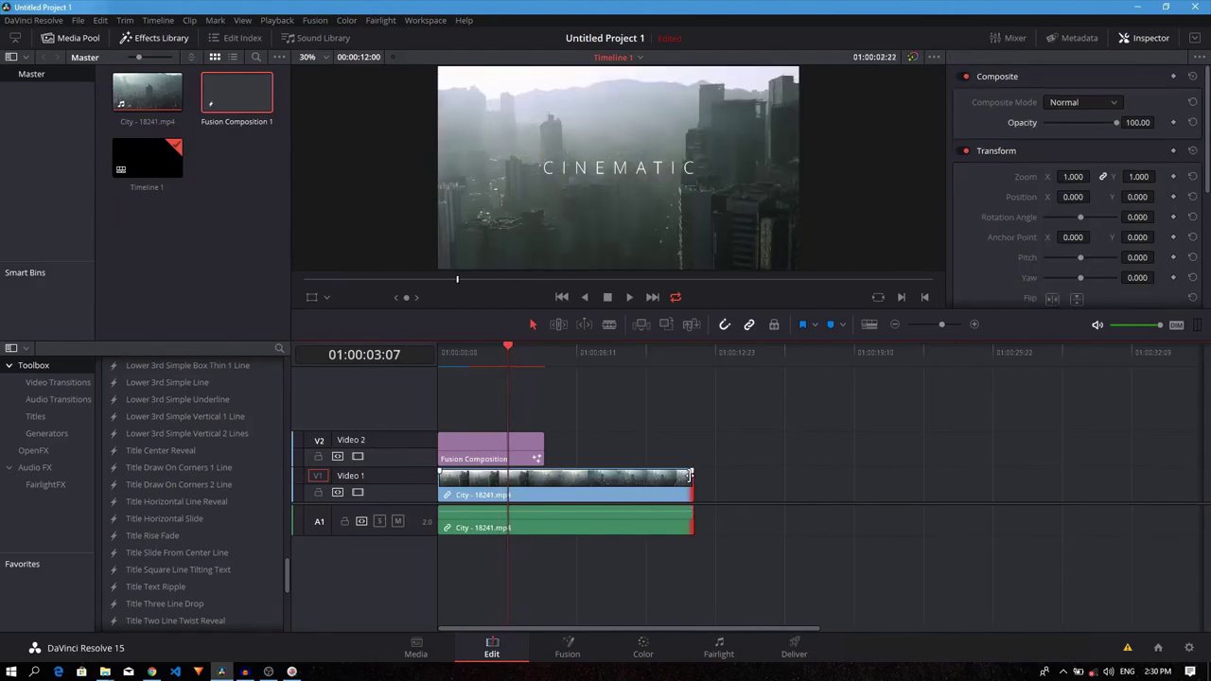
pyautogui.moveTo(689, 476); pyautogui.dragTo(545, 466)
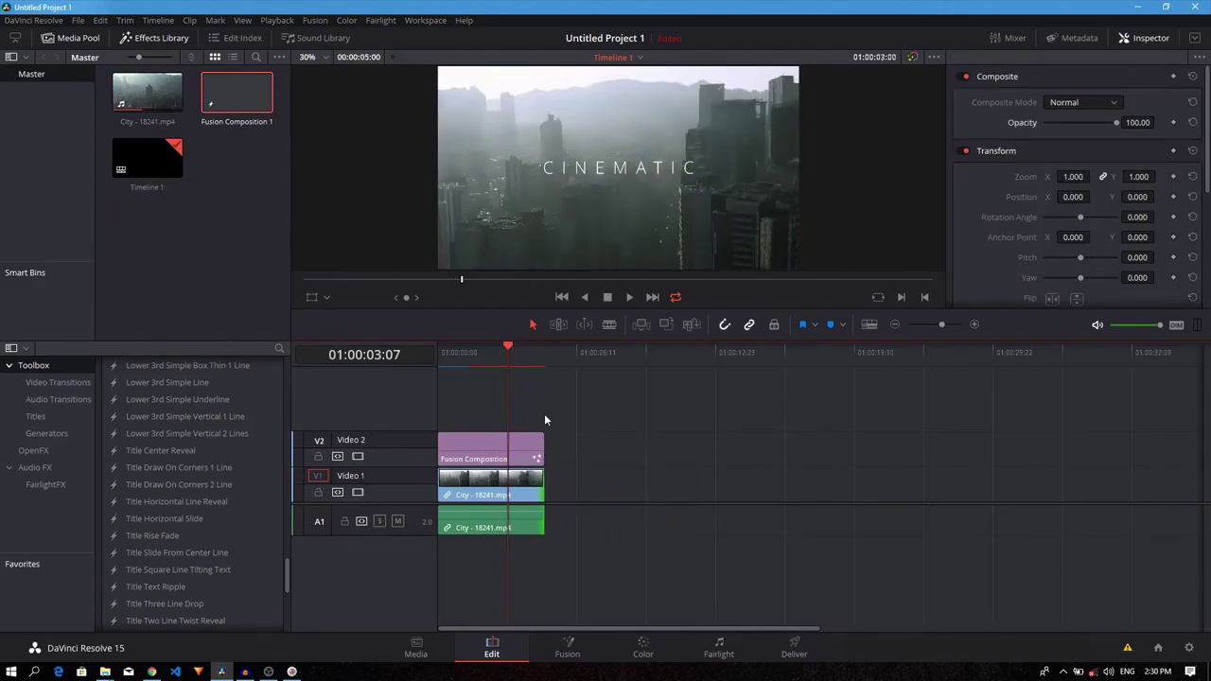
pyautogui.moveTo(506, 348); pyautogui.dragTo(428, 345)
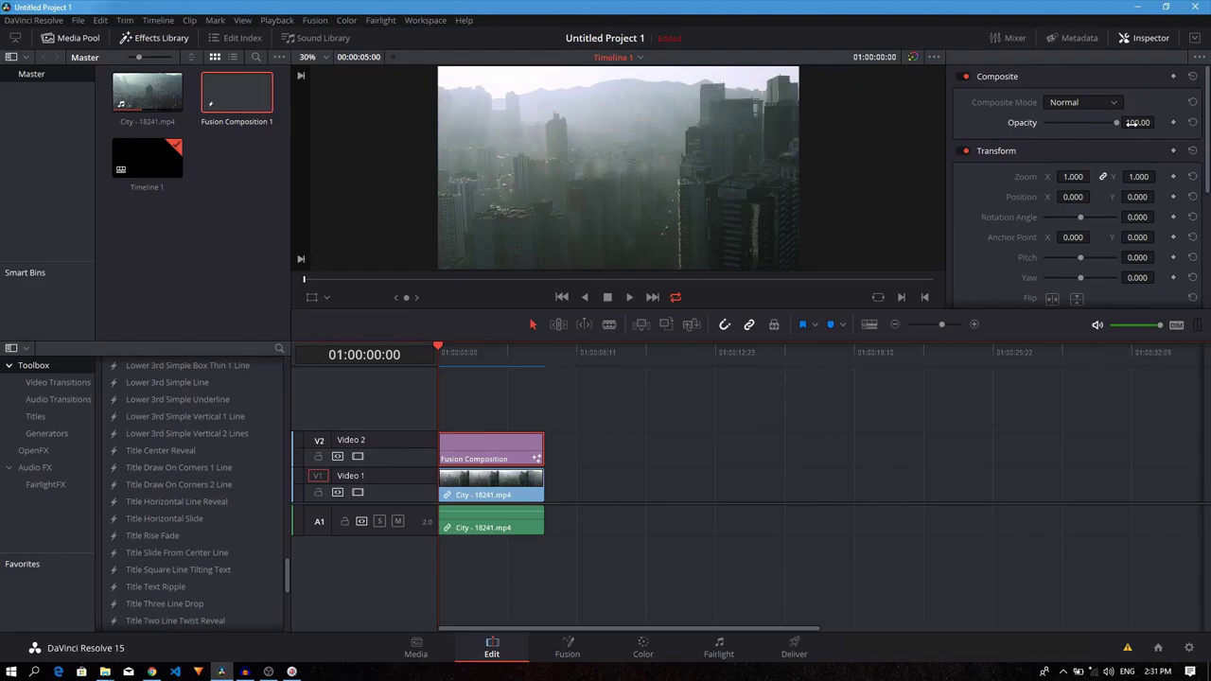
# Step: Keyframe the V2 Fusion Composition's Opacity at 0.00 on frame 0 and 100.00 on frame 6
pyautogui.click(1149, 39)
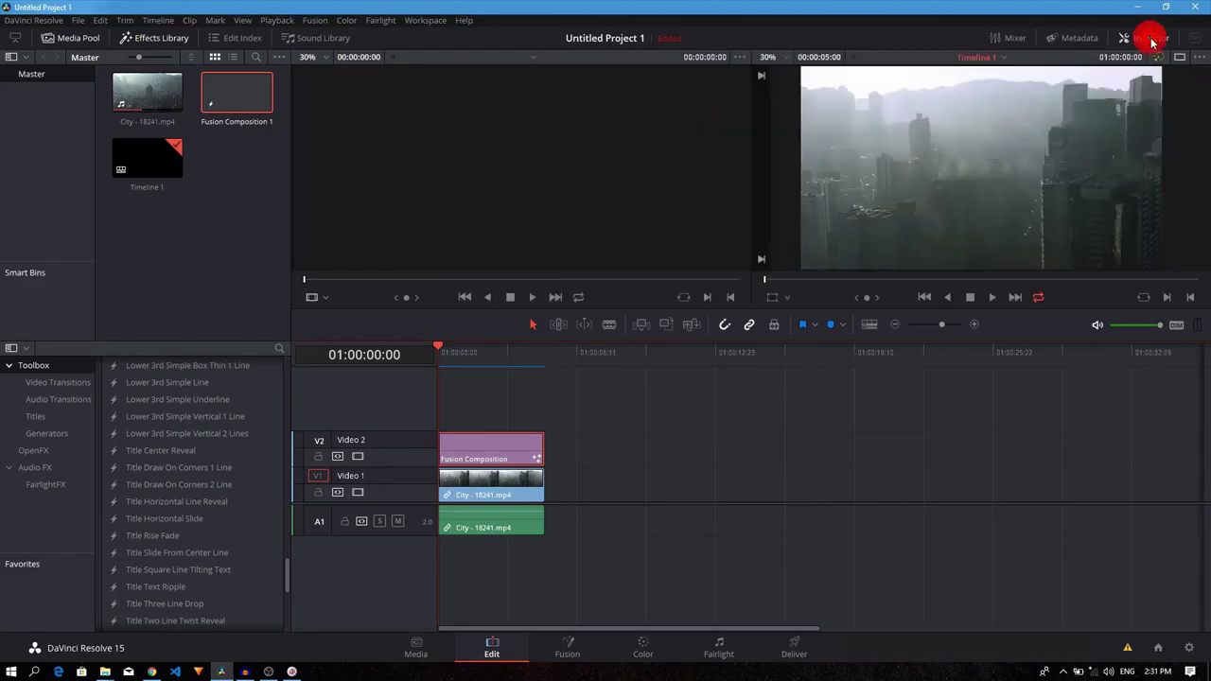
pyautogui.click(1150, 39)
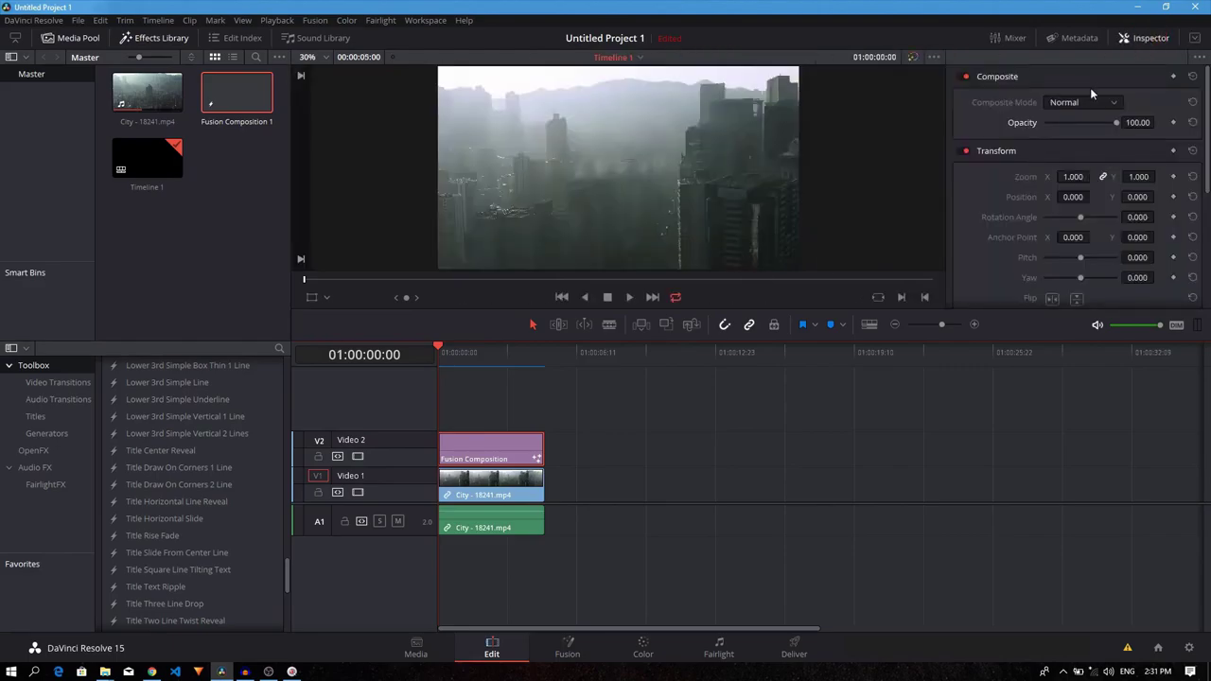
pyautogui.click(1173, 123)
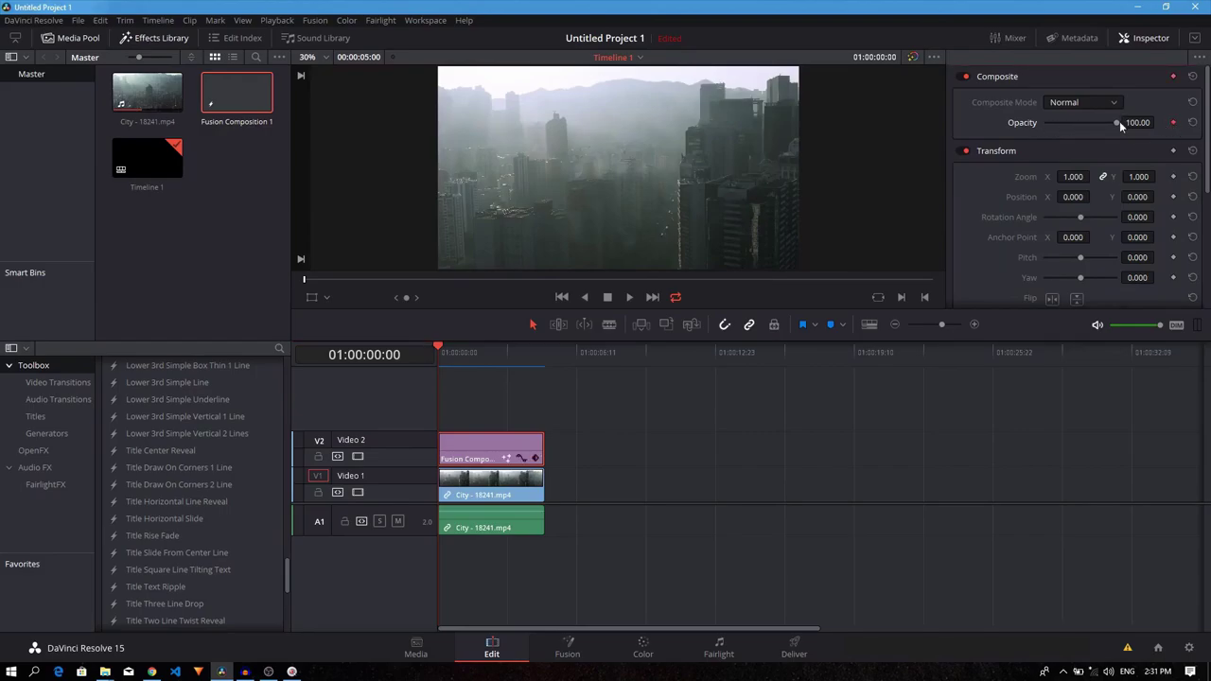
pyautogui.moveTo(1117, 123); pyautogui.dragTo(984, 125)
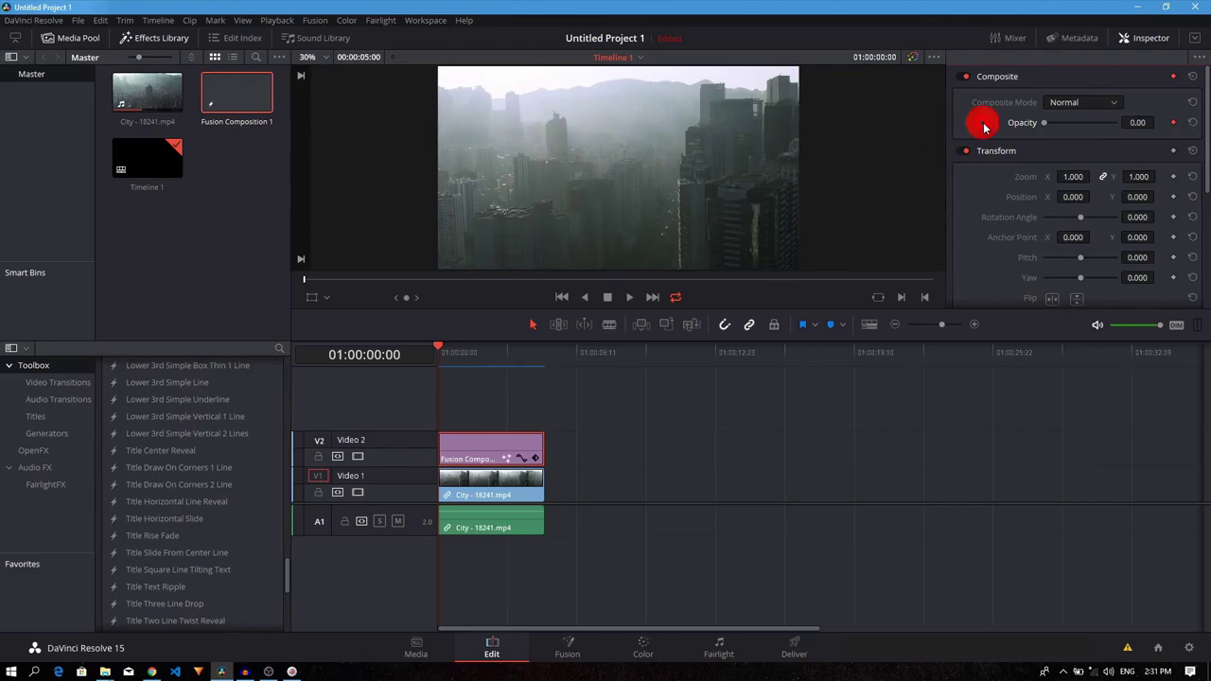
pyautogui.press('Right')
pyautogui.press('Right')
pyautogui.press('Right')
pyautogui.press('Right')
pyautogui.press('Right')
pyautogui.press('Right')
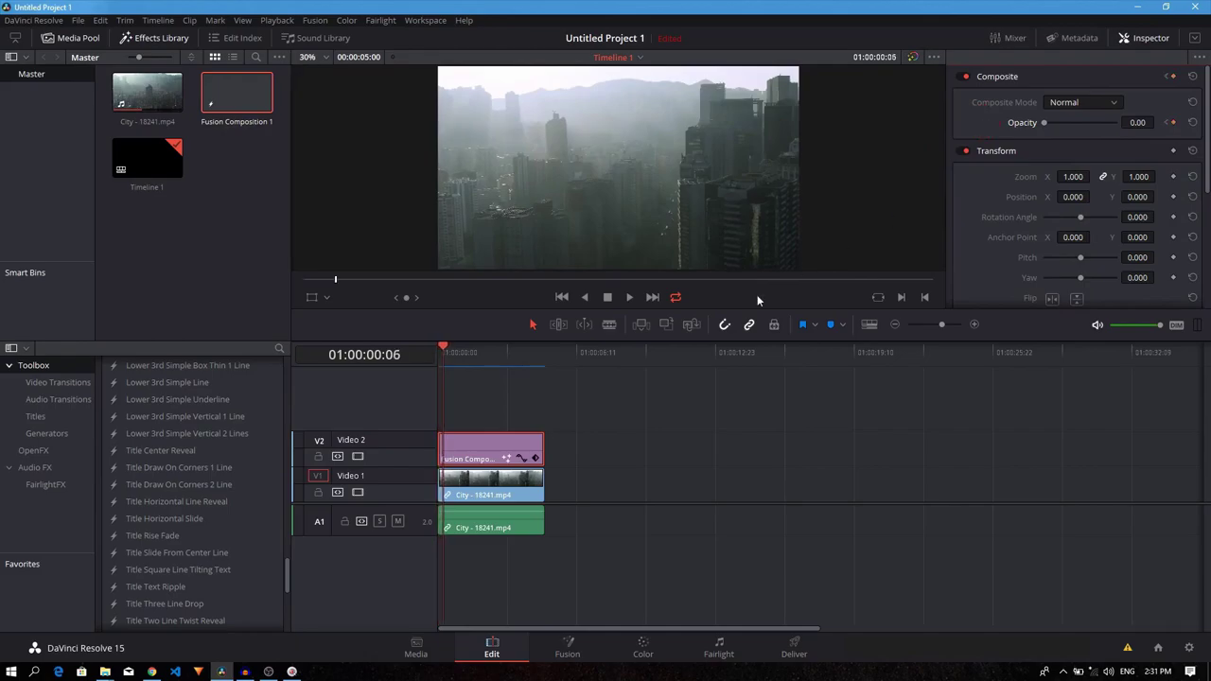
pyautogui.moveTo(1059, 122); pyautogui.dragTo(1133, 121)
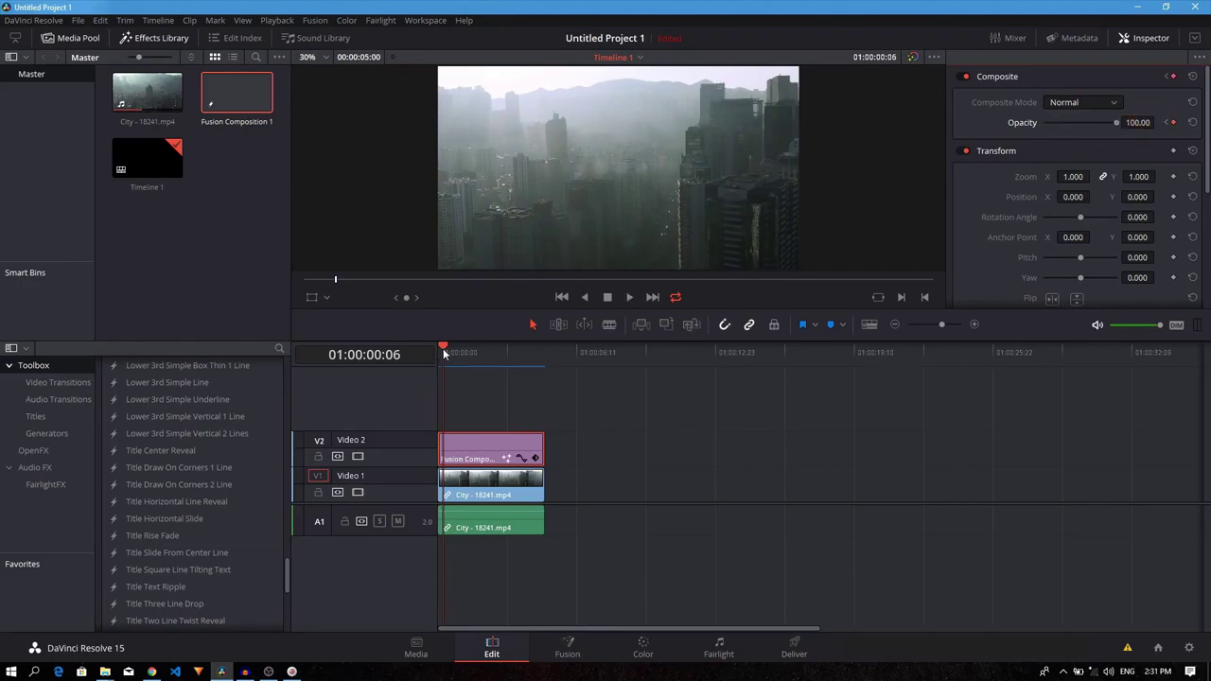
pyautogui.press('space')
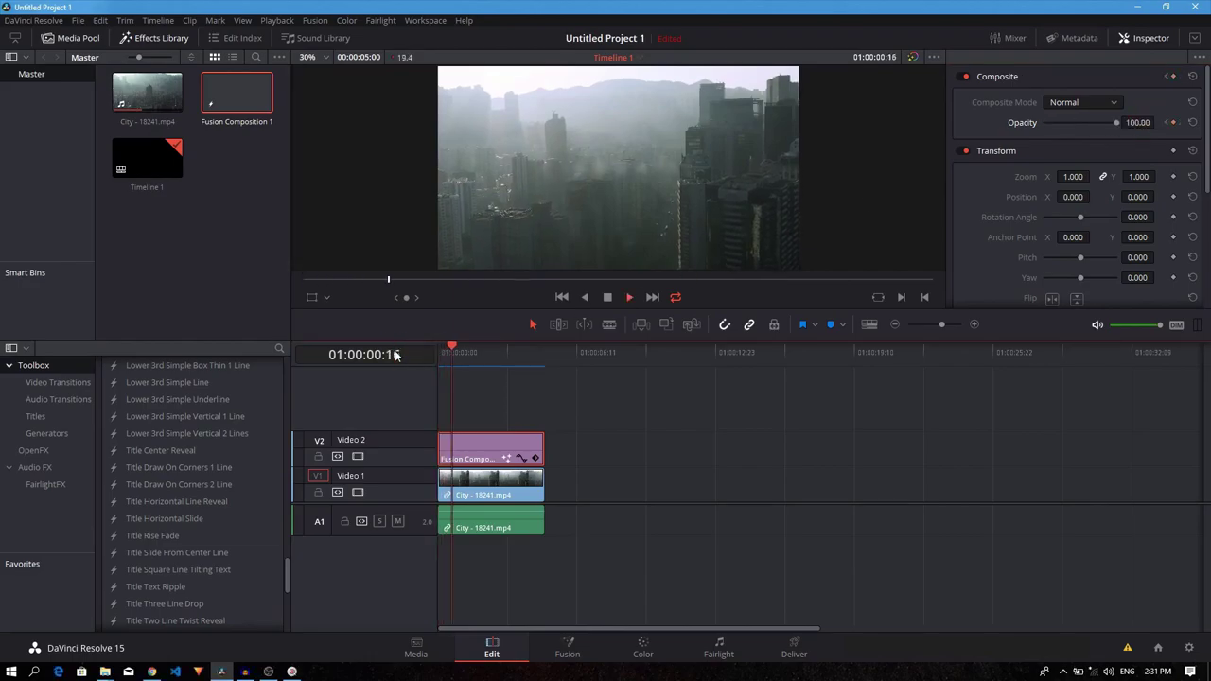